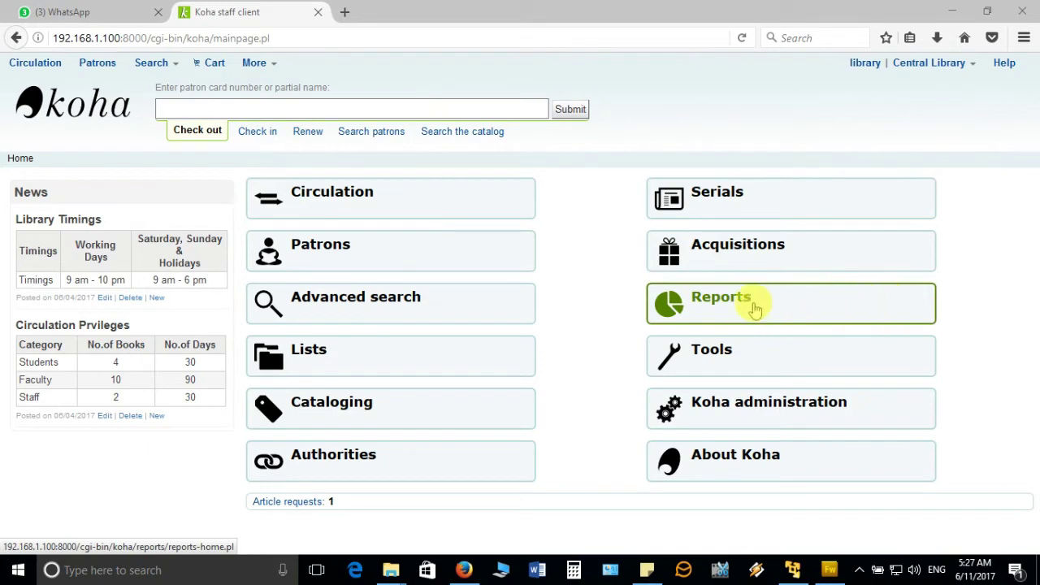
Step: Open the Reports module from the Koha staff client main page
left_click(894, 310)
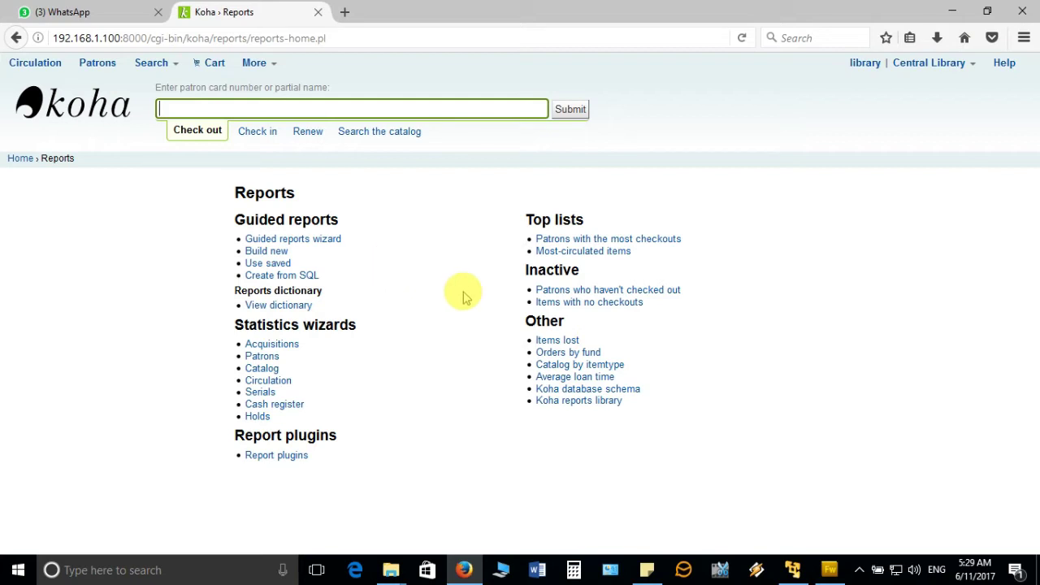
Step: Open the Community Wiki SQL Reports Library and scroll to section 10, Acquisition Reports
left_click(591, 405)
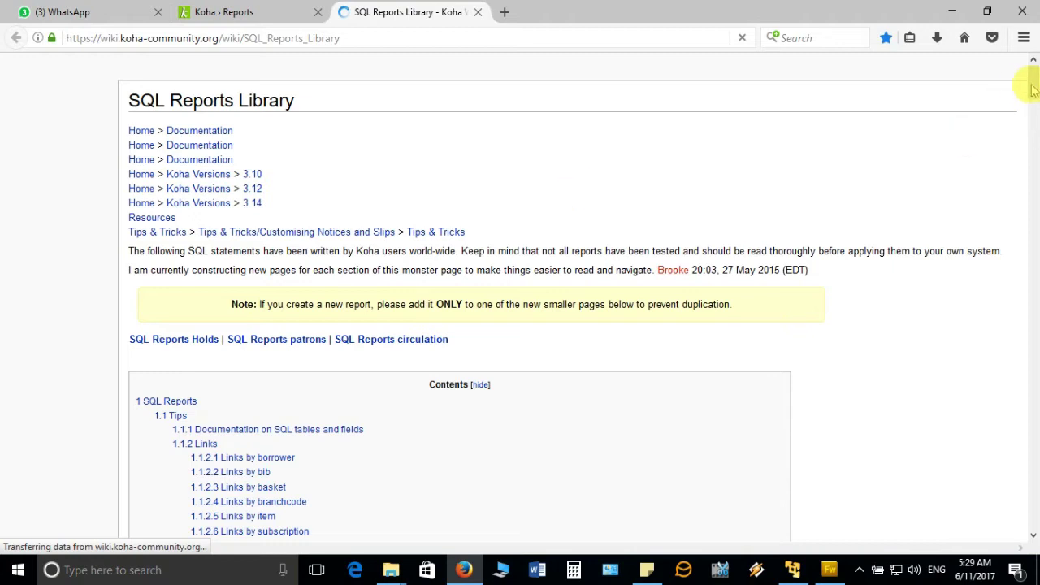
scroll(1034, 86, "down", 2)
scroll(724, 248, "down", 12)
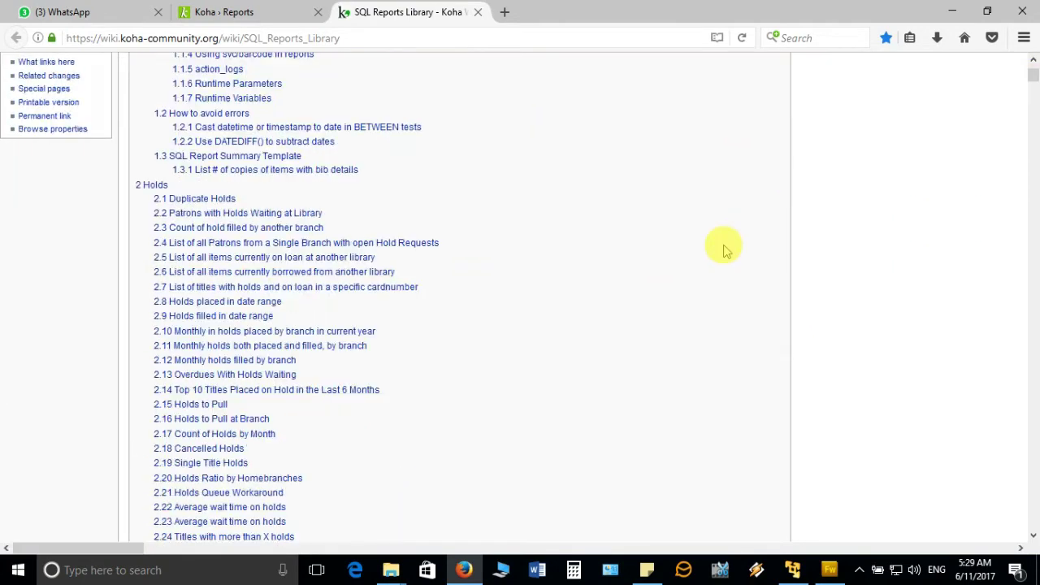
scroll(724, 249, "down", 12)
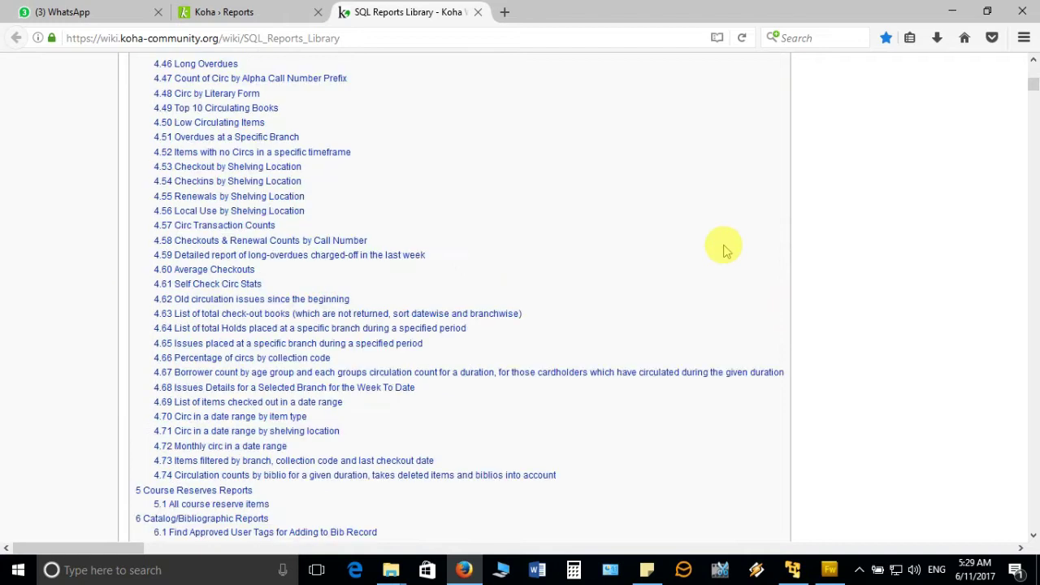
scroll(564, 199, "up", 2)
scroll(564, 199, "up", 20)
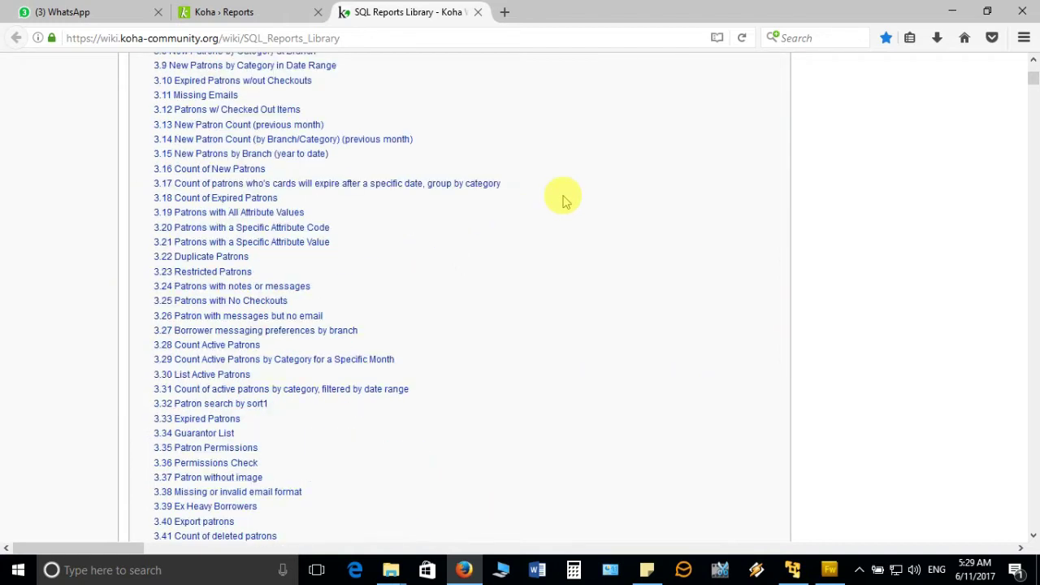
scroll(567, 201, "up", 4)
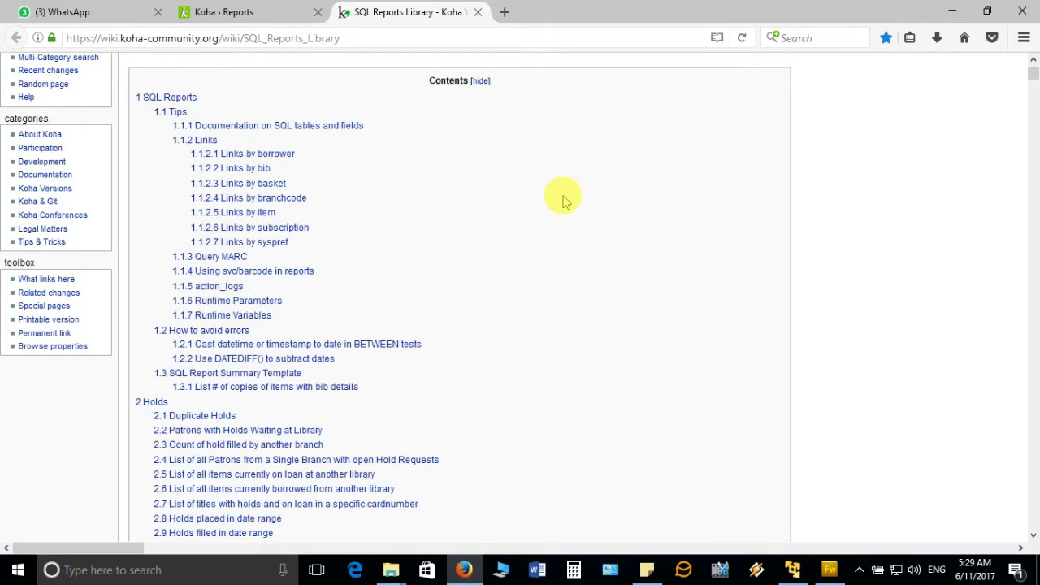
scroll(560, 199, "up", 6)
scroll(225, 274, "down", 2)
scroll(179, 286, "down", 4)
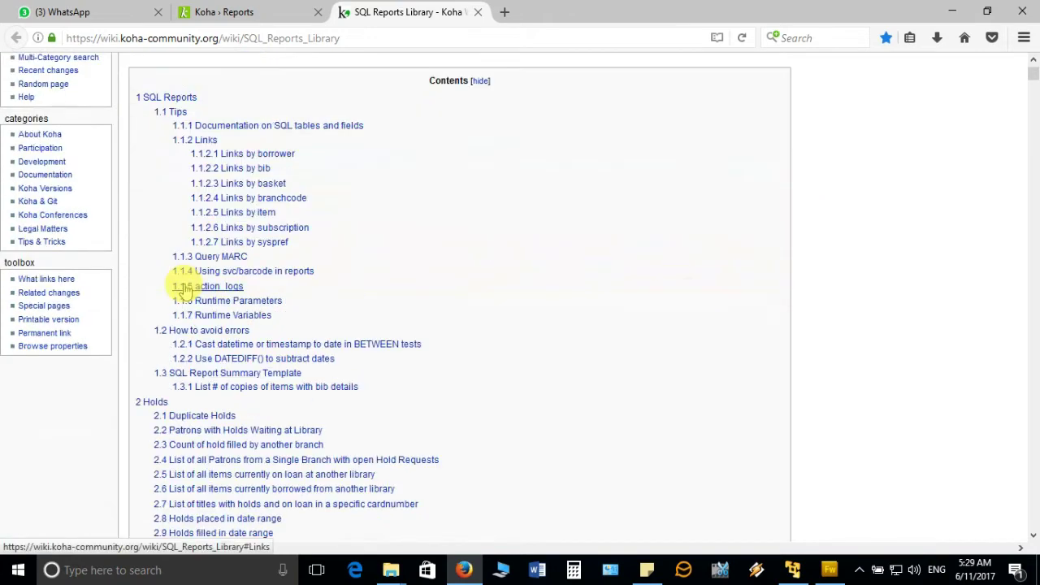
scroll(185, 289, "down", 11)
scroll(207, 299, "up", 7)
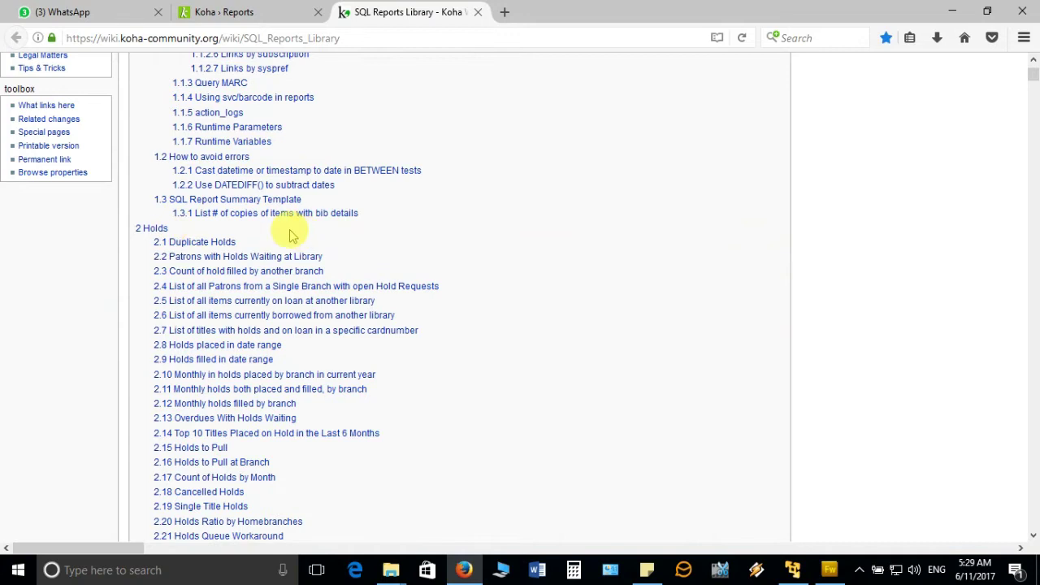
scroll(291, 235, "down", 4)
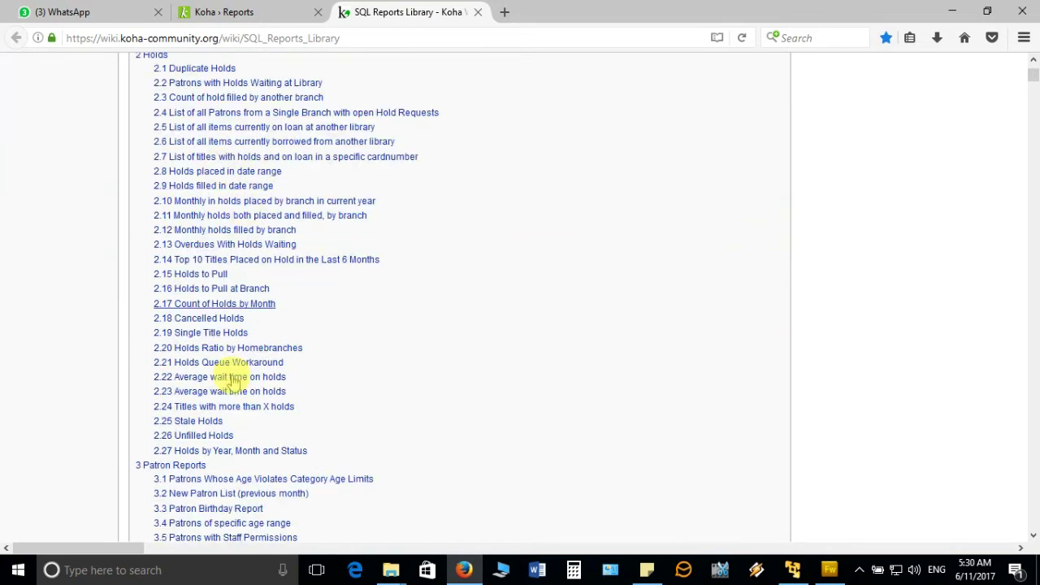
scroll(388, 288, "down", 6)
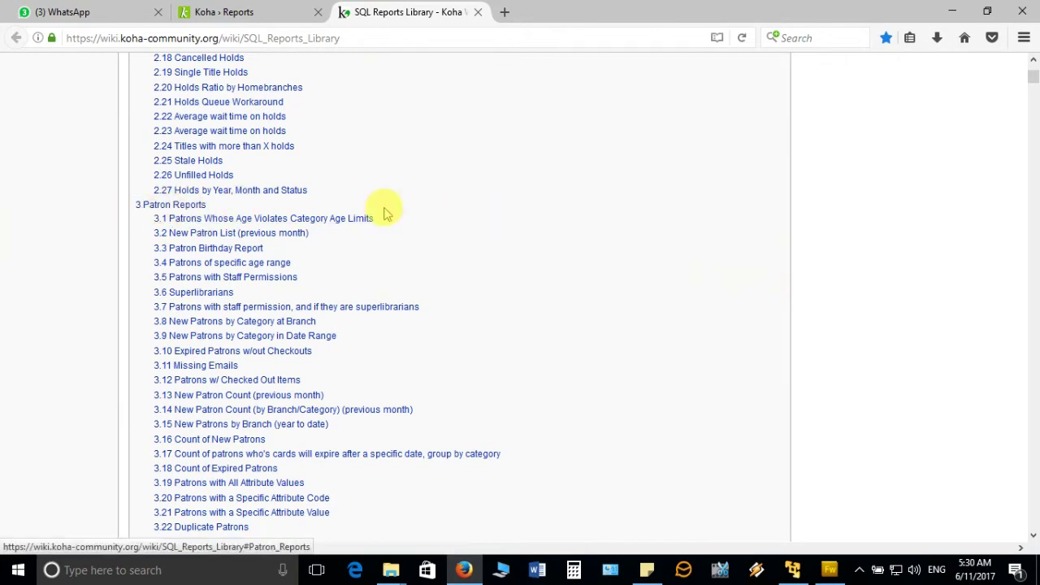
scroll(433, 244, "down", 15)
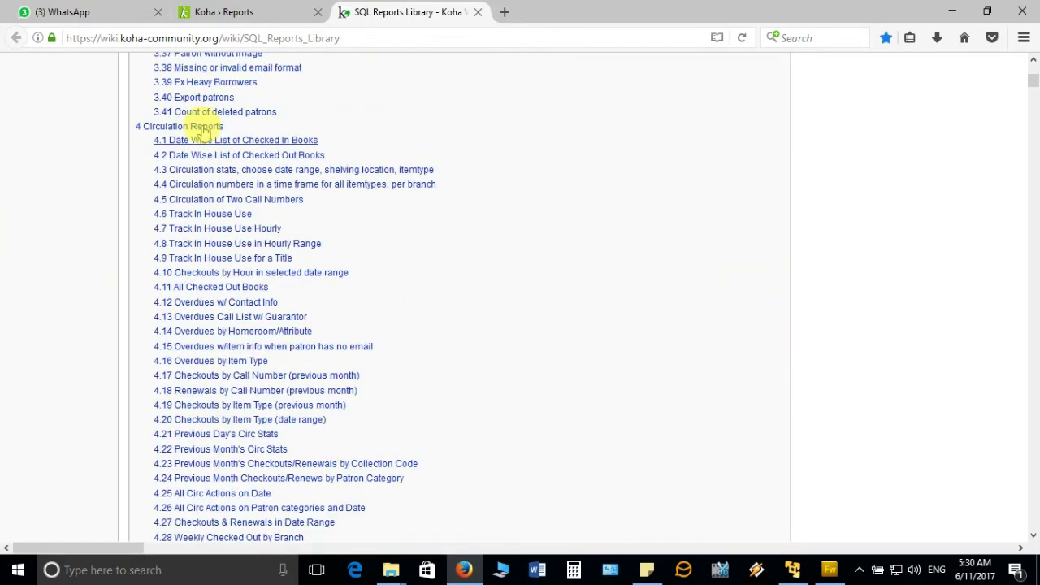
scroll(492, 215, "down", 15)
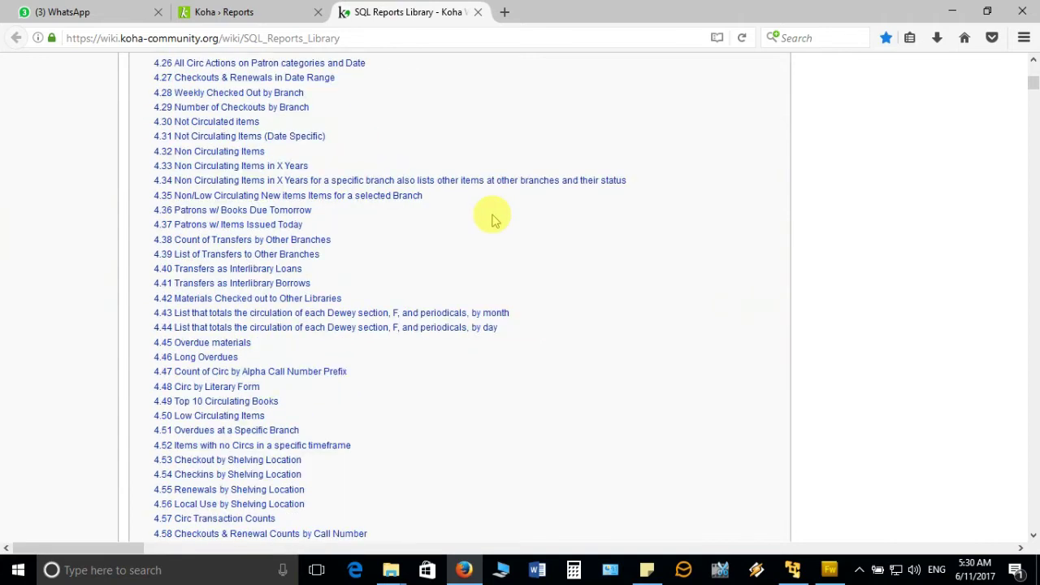
scroll(494, 216, "down", 6)
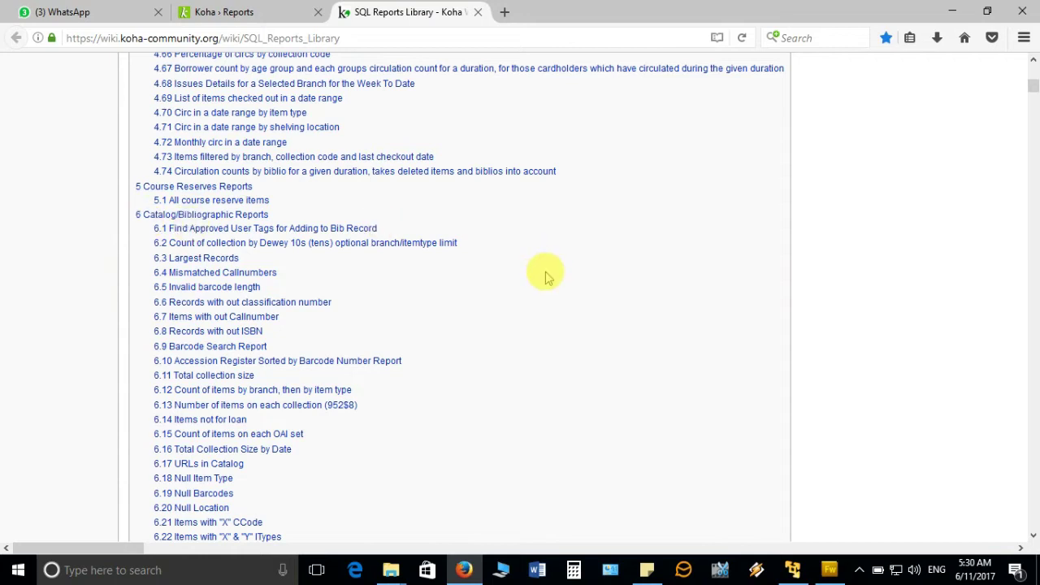
scroll(543, 273, "down", 6)
scroll(546, 276, "down", 20)
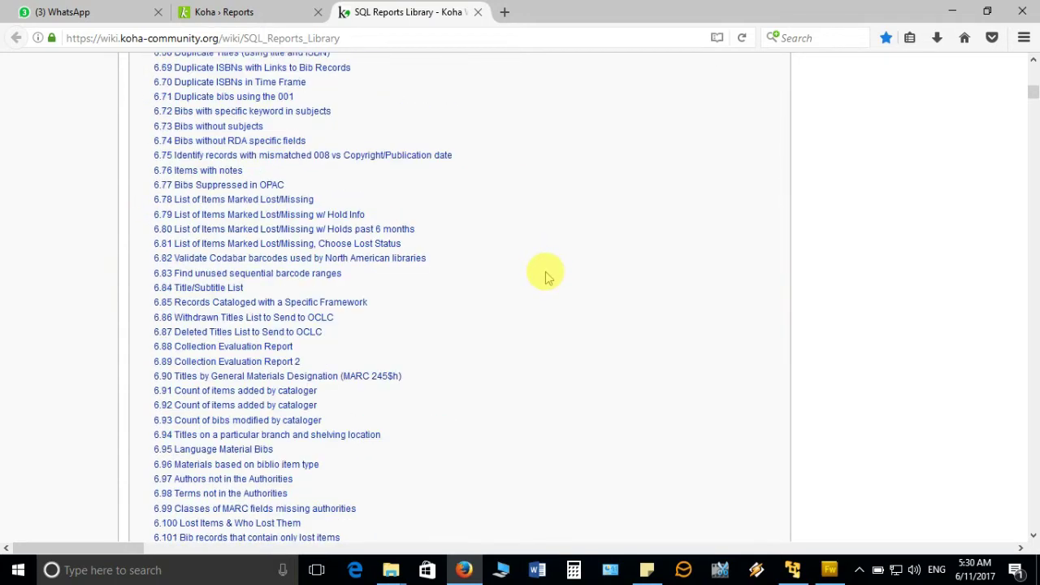
scroll(546, 276, "down", 13)
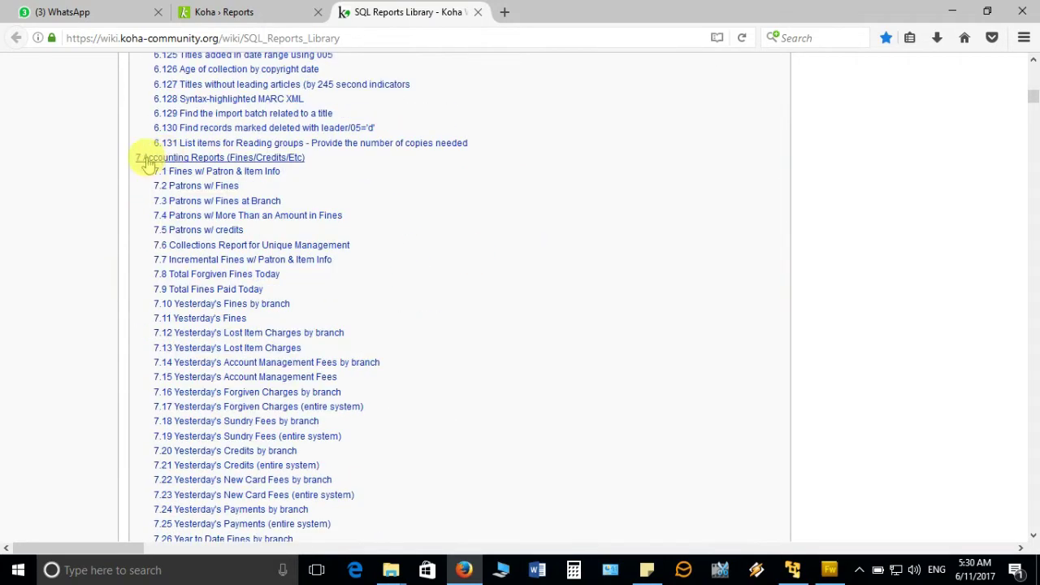
scroll(524, 195, "down", 13)
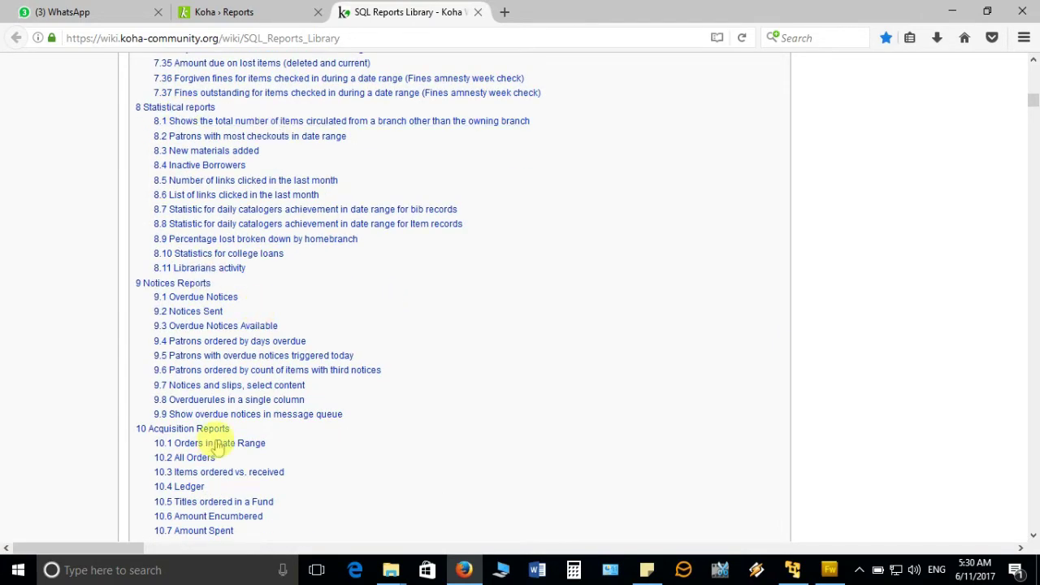
scroll(537, 286, "down", 6)
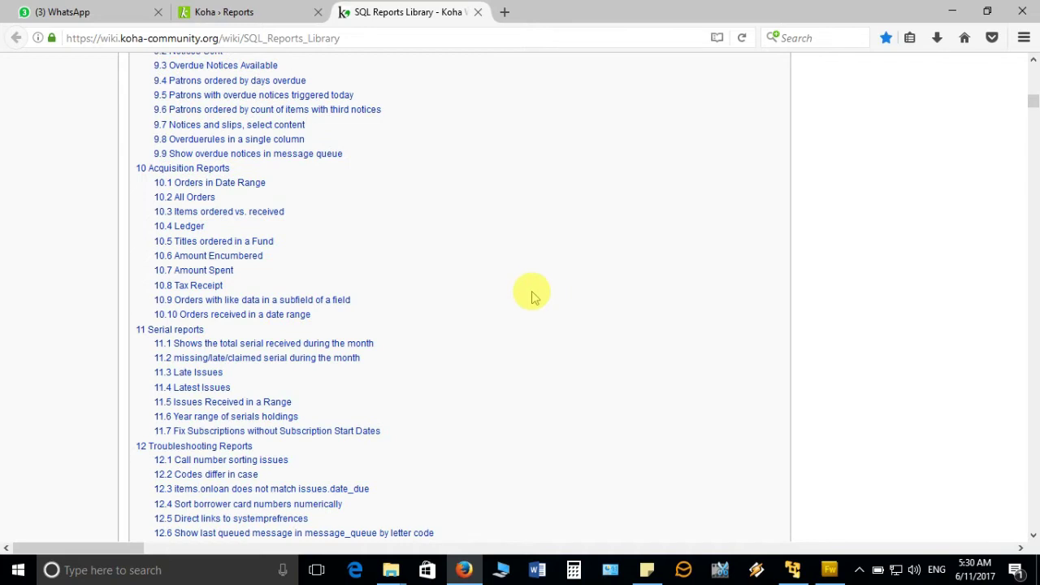
scroll(529, 293, "down", 4)
scroll(458, 336, "down", 8)
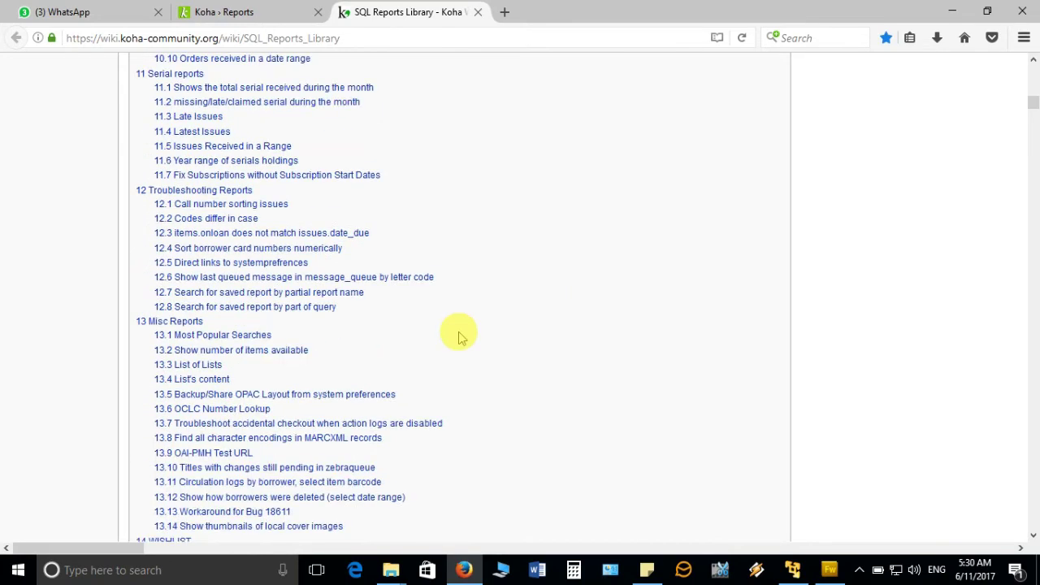
scroll(457, 246, "up", 20)
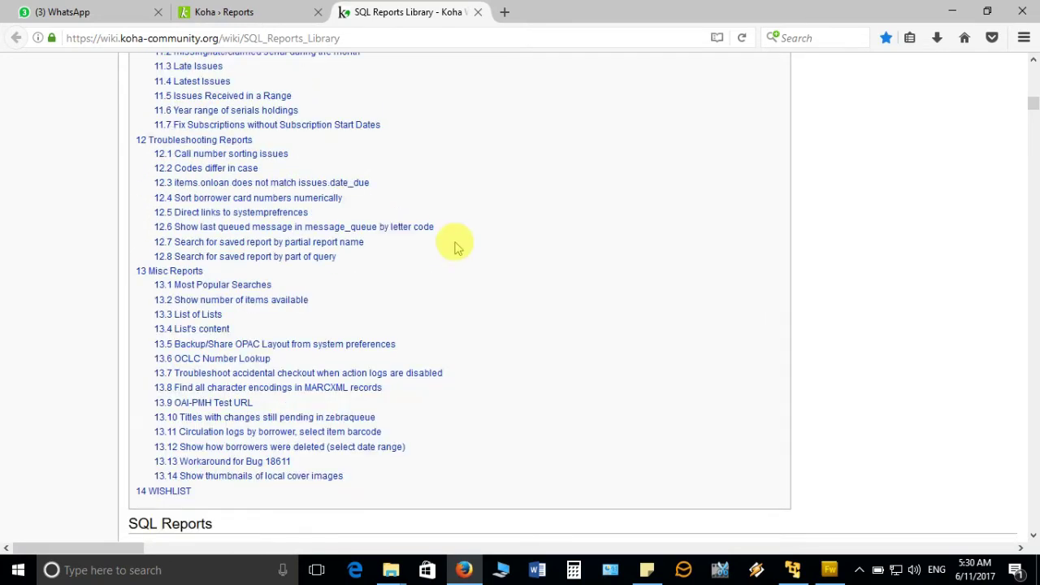
scroll(457, 245, "up", 20)
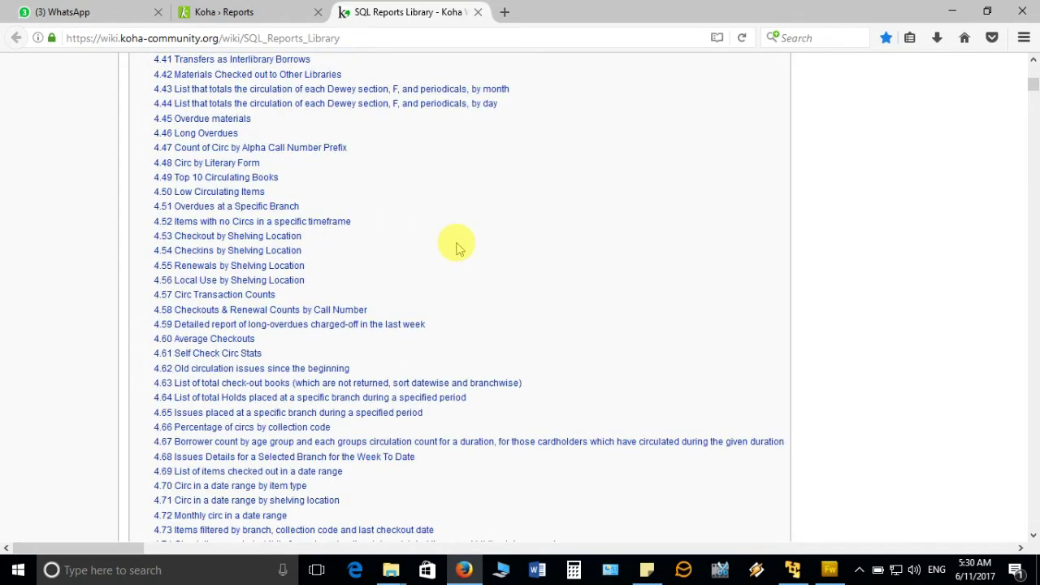
scroll(442, 382, "down", 20)
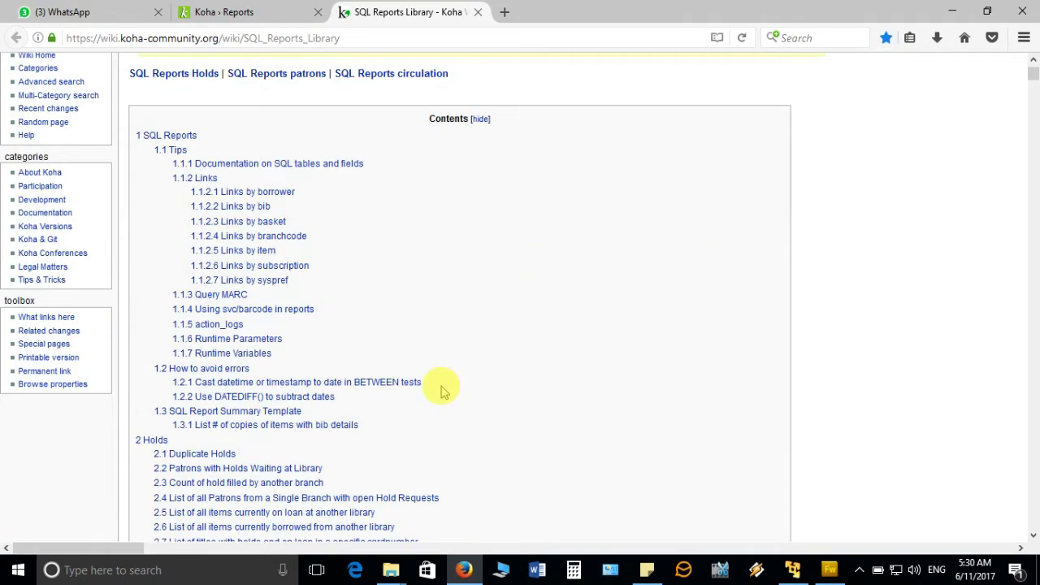
scroll(463, 325, "down", 15)
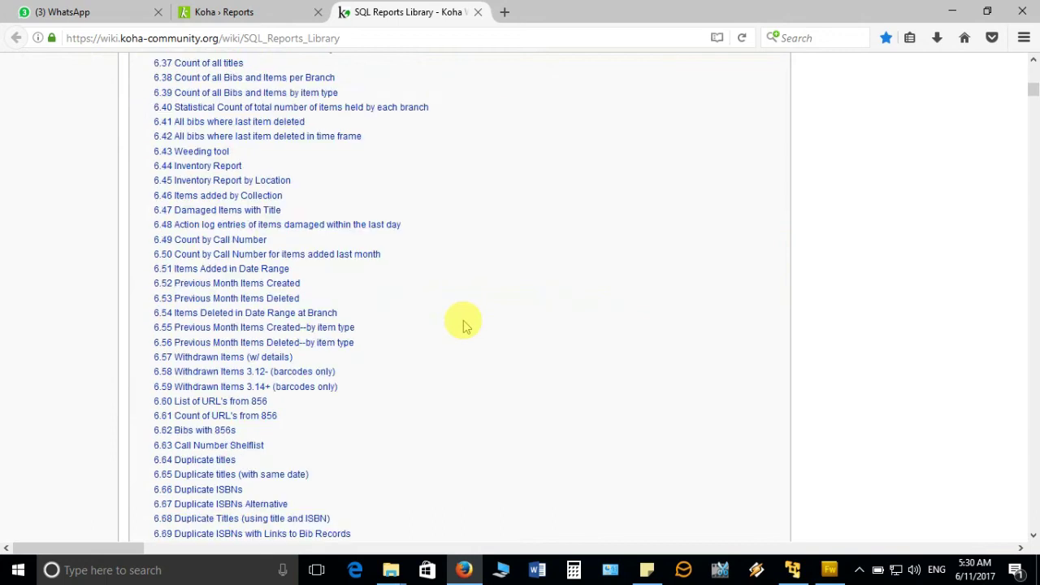
scroll(463, 325, "down", 20)
scroll(463, 325, "up", 6)
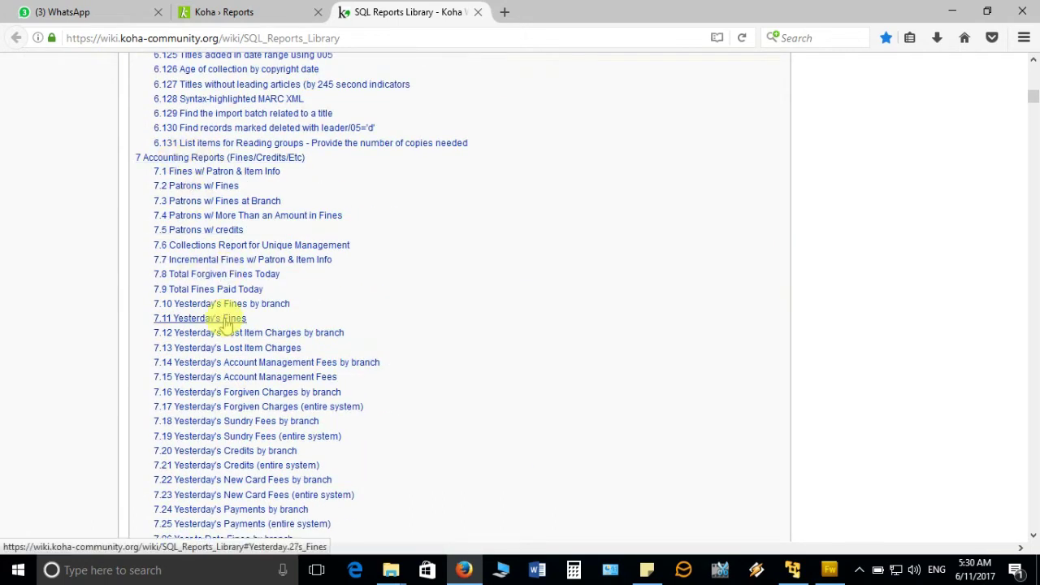
scroll(349, 240, "down", 2)
scroll(350, 240, "down", 1)
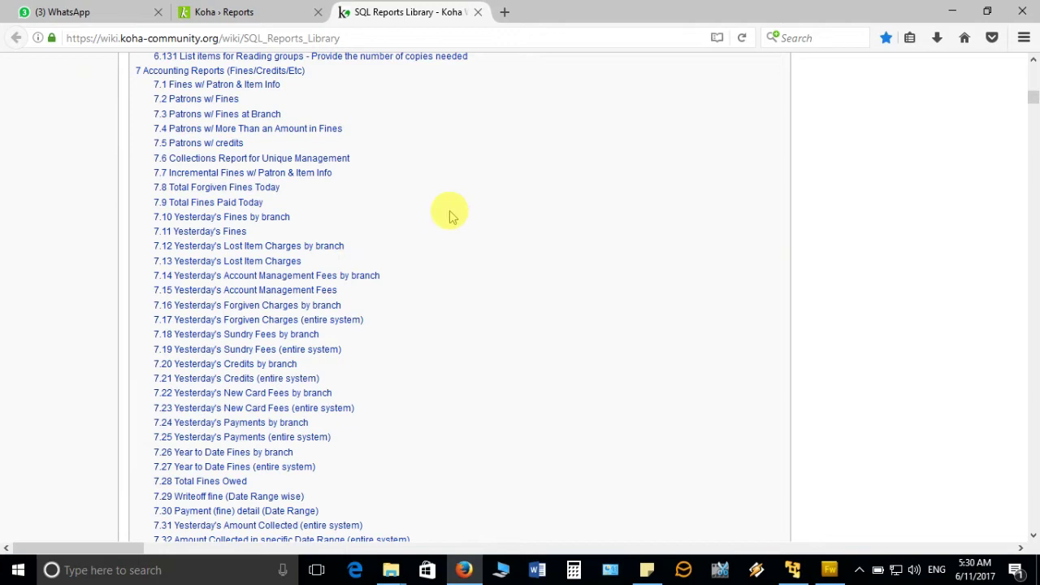
scroll(346, 276, "down", 5)
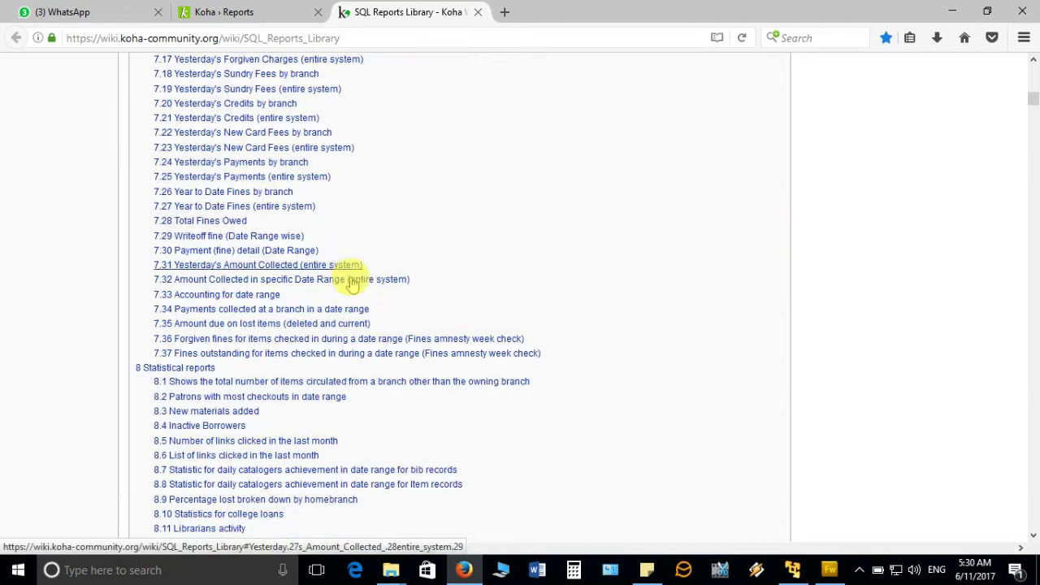
scroll(420, 248, "down", 7)
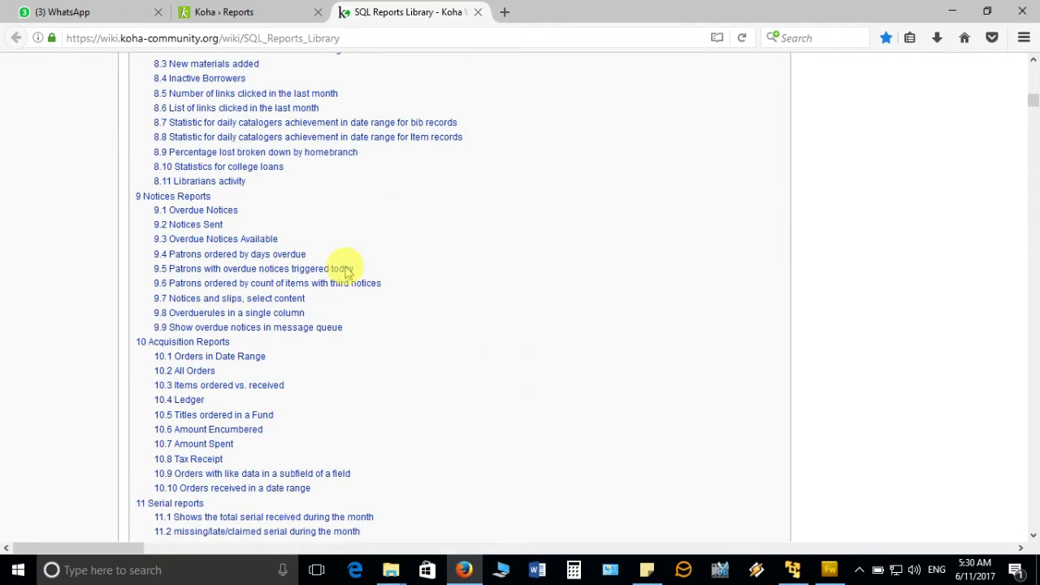
scroll(304, 289, "down", 3)
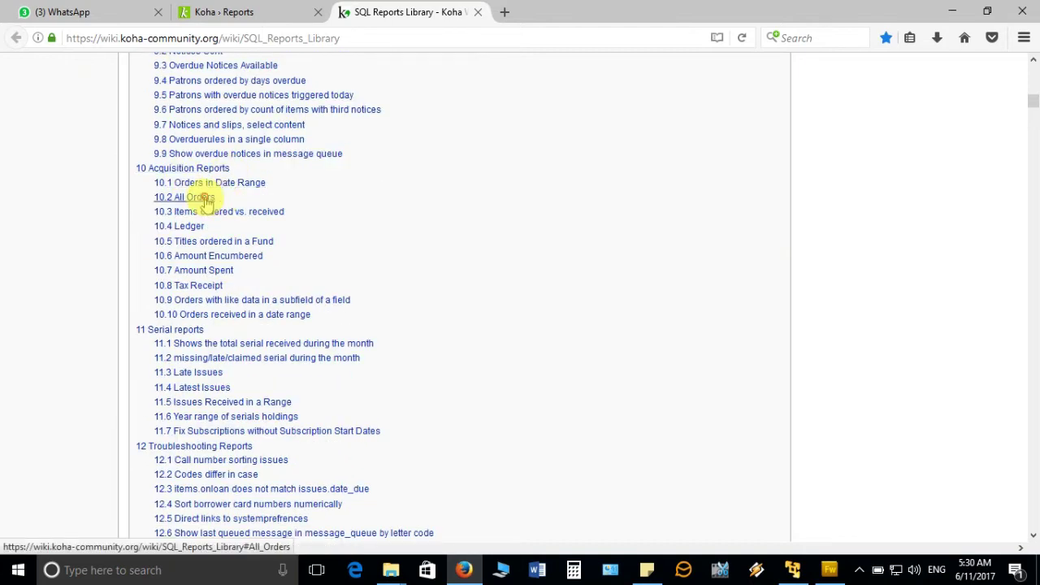
Step: Copy the full SELECT…ASC query from the 10.2 All Orders report entry
left_click(203, 198)
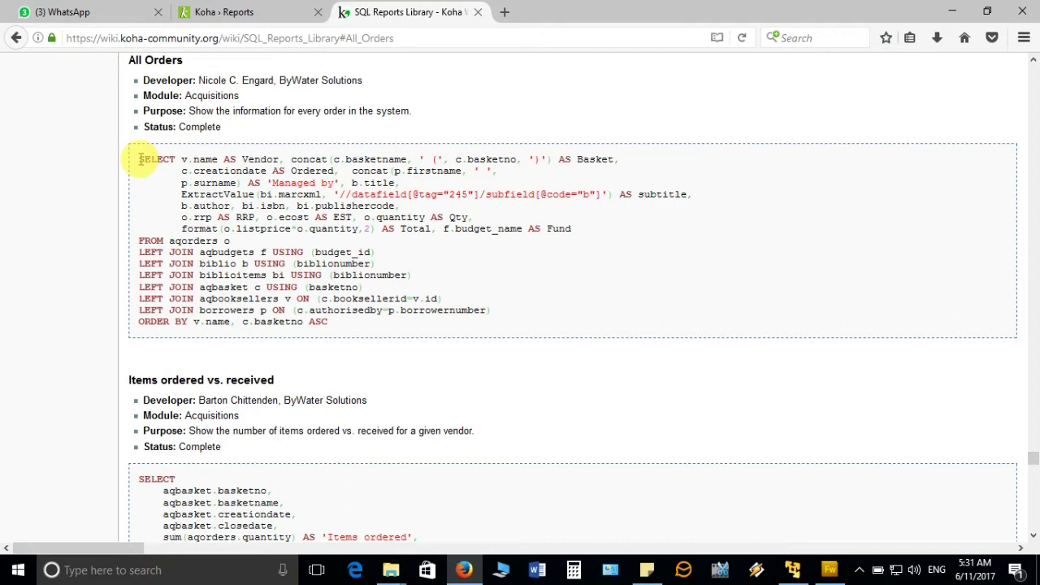
left_click_drag(136, 160, 329, 322)
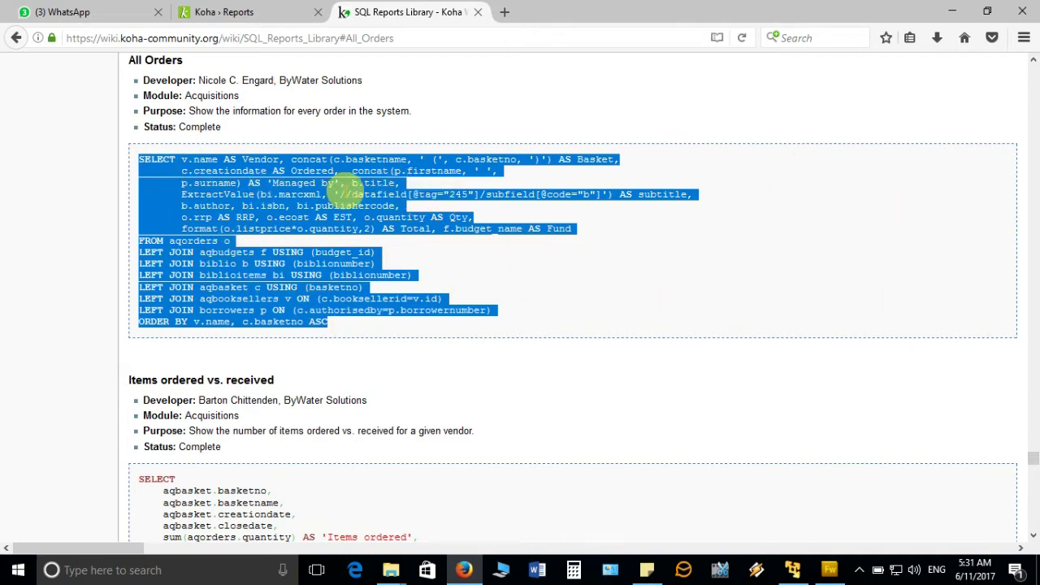
right_click(363, 186)
left_click(522, 204)
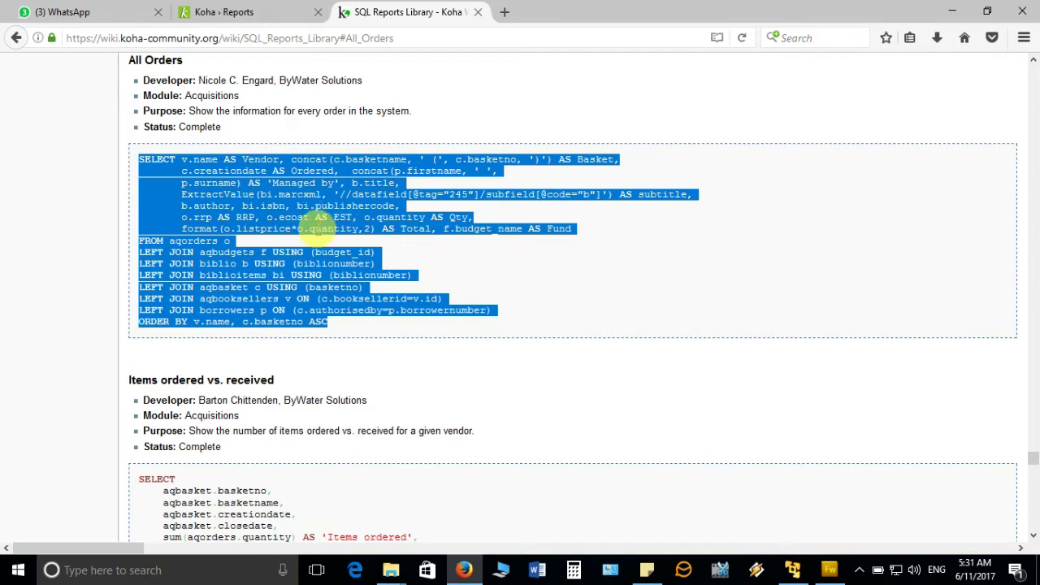
Step: Back on the Koha Reports tab, start a new report with Create from SQL
left_click(277, 16)
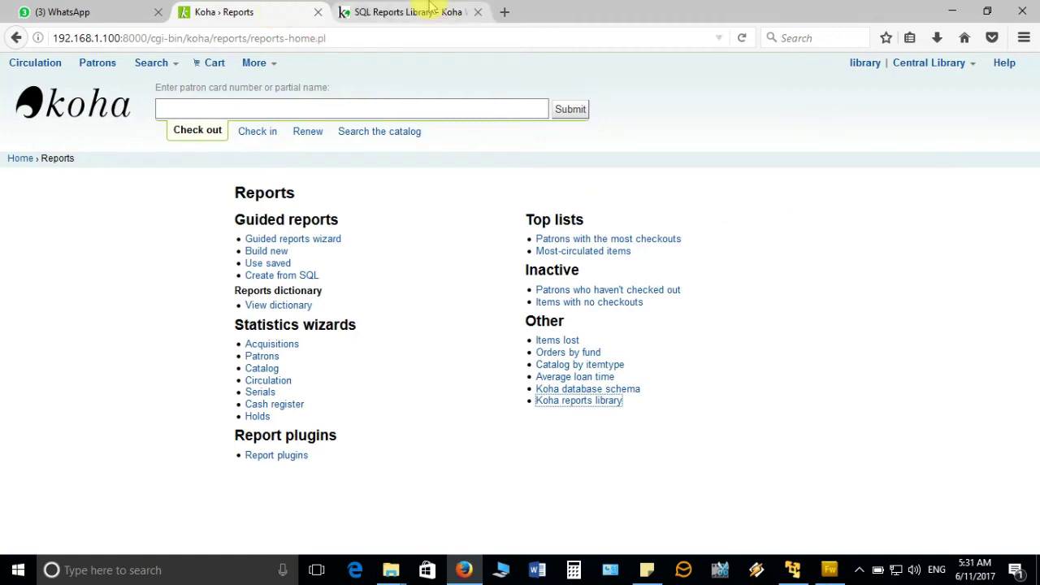
left_click(299, 276)
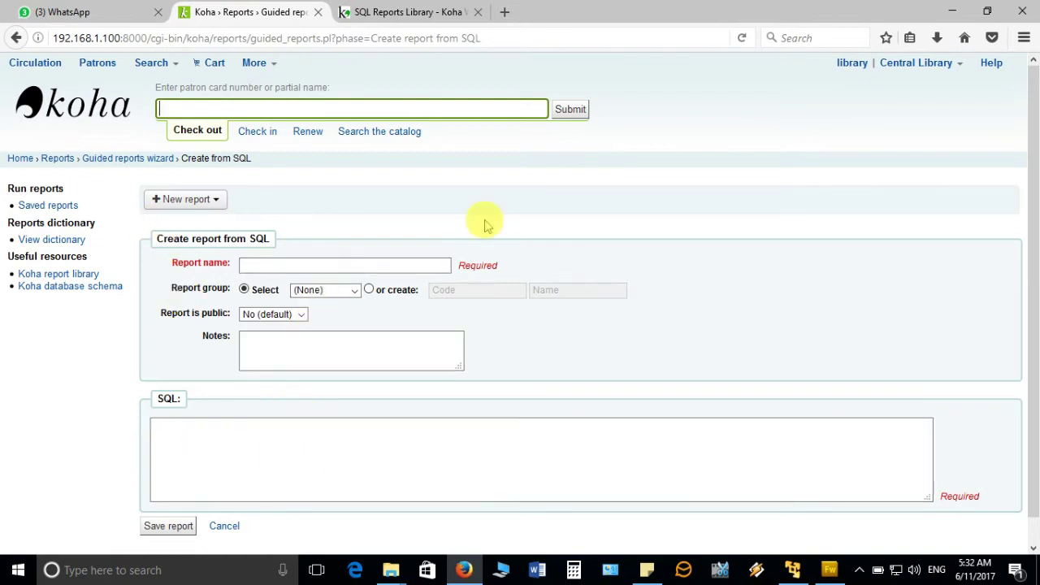
Step: Paste the copied All Orders query into the SQL box
left_click(494, 441)
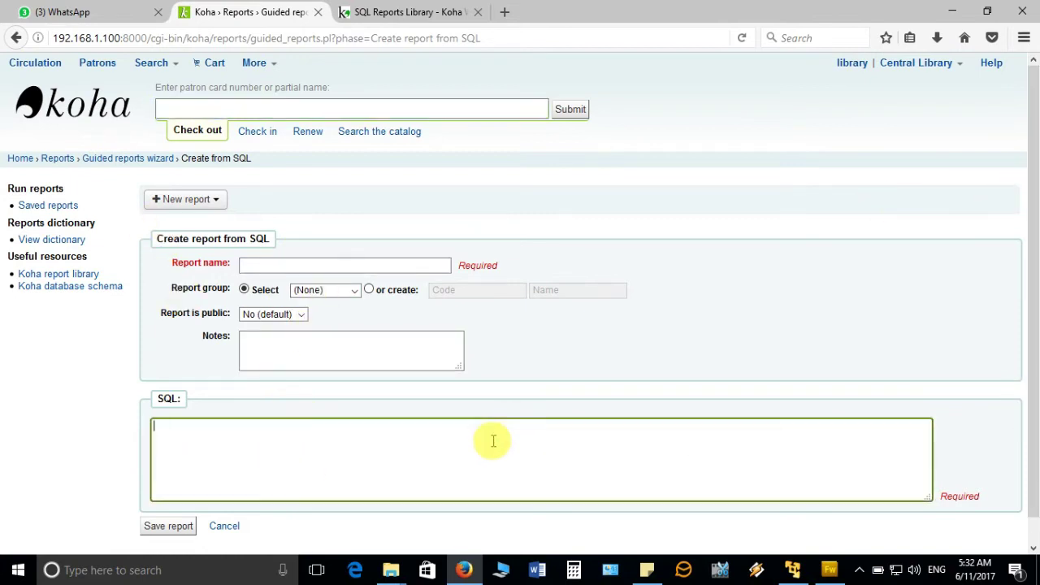
right_click(493, 442)
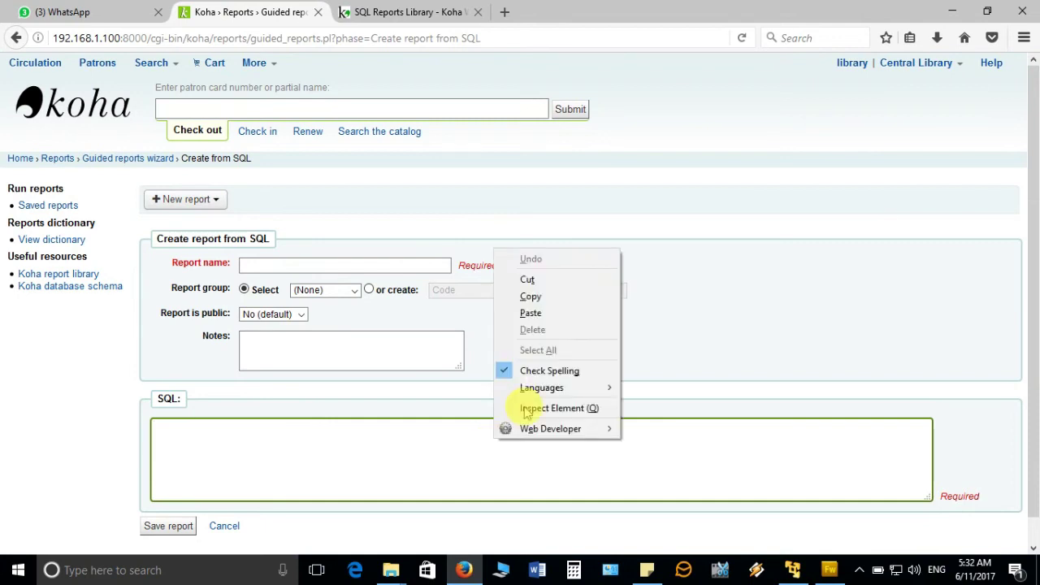
left_click(564, 311)
scroll(302, 453, "up", 5)
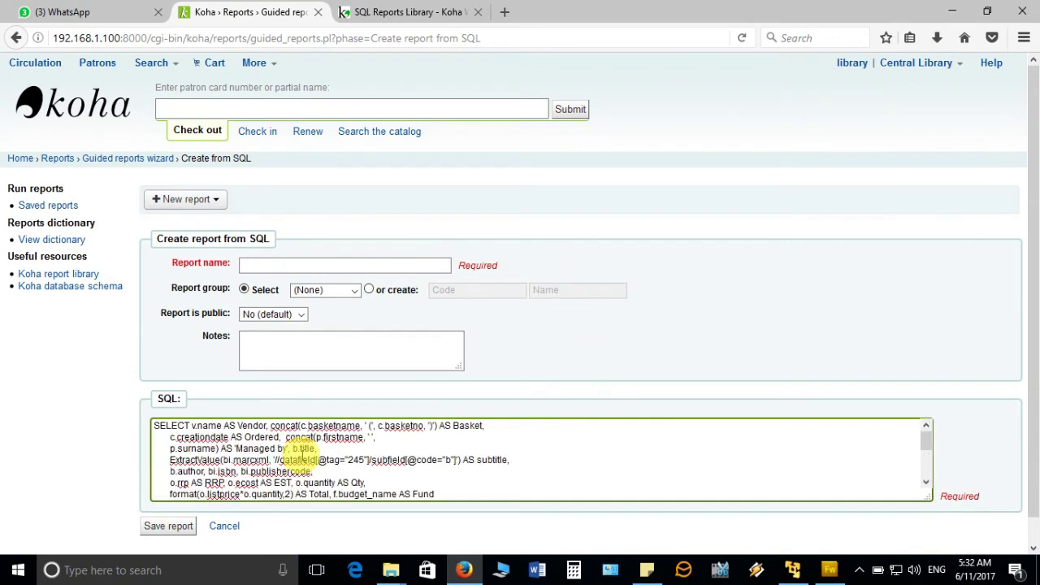
scroll(302, 459, "down", 5)
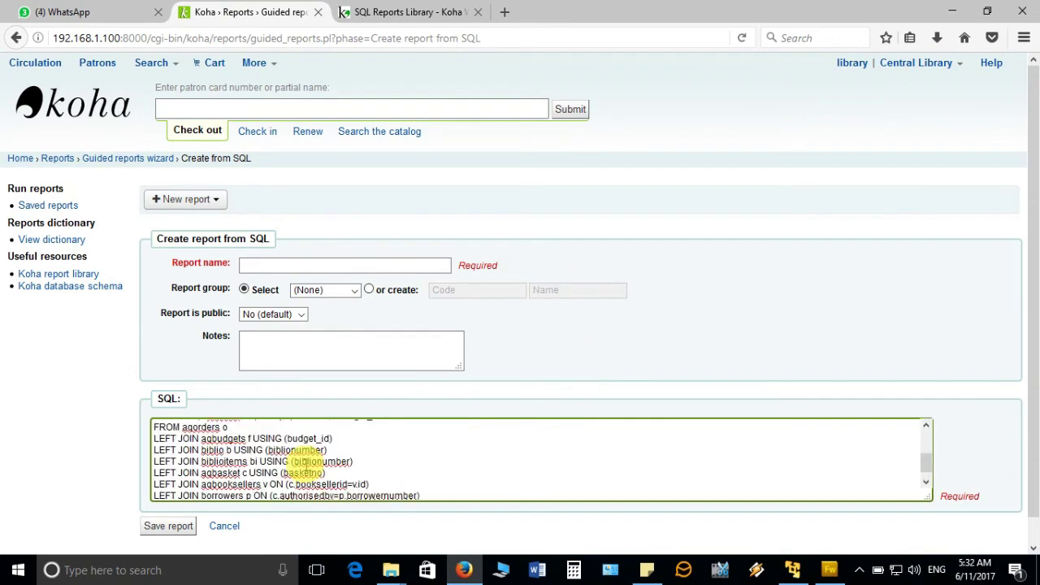
Step: Name the report 'All Orders in Acquisition' and put it in the Acquisitions group
left_click(323, 262)
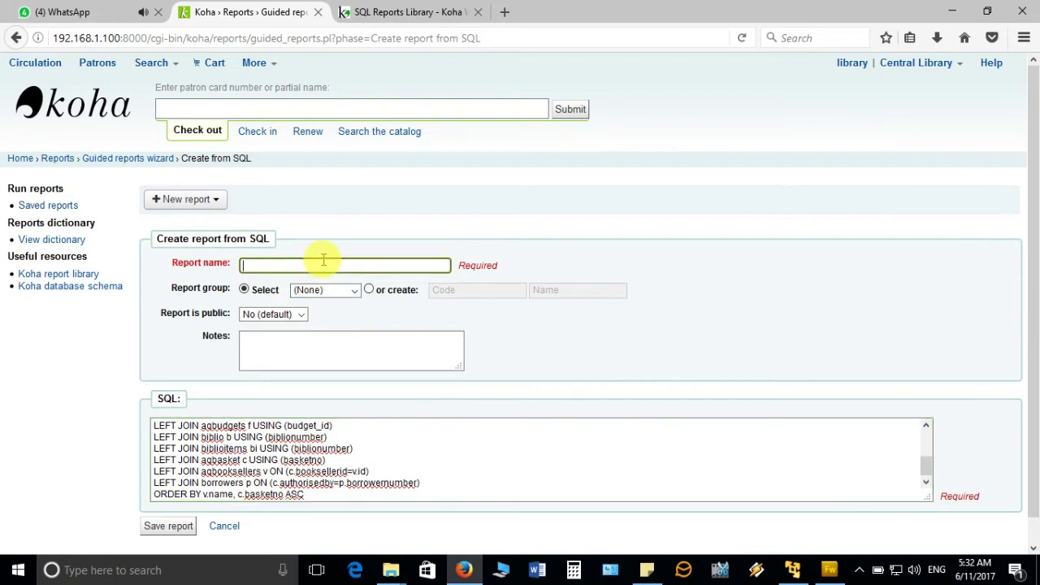
type("All R")
type("Orders inA")
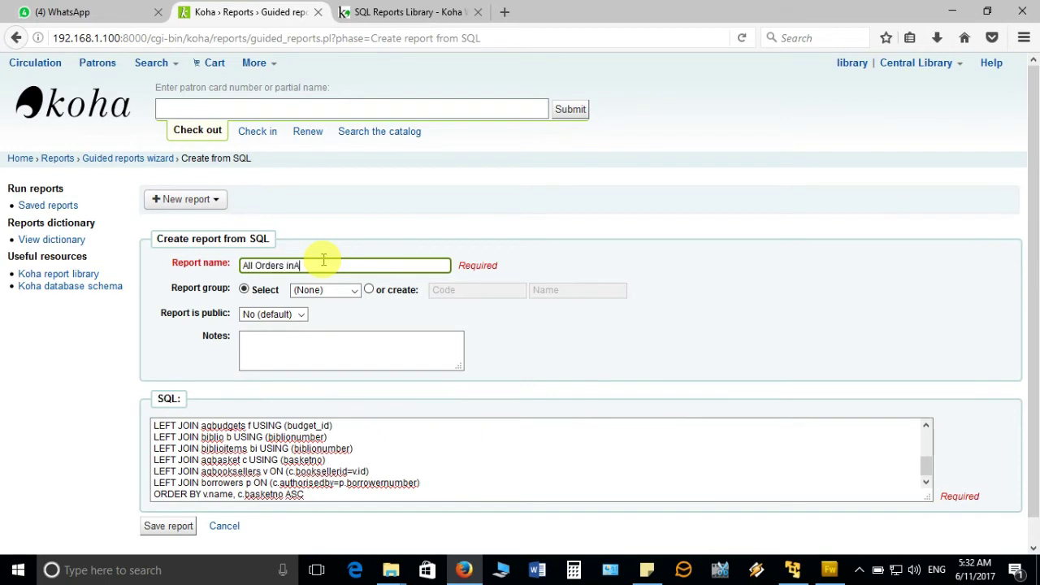
key("BackSpace")
type("Acquisition")
left_click(333, 291)
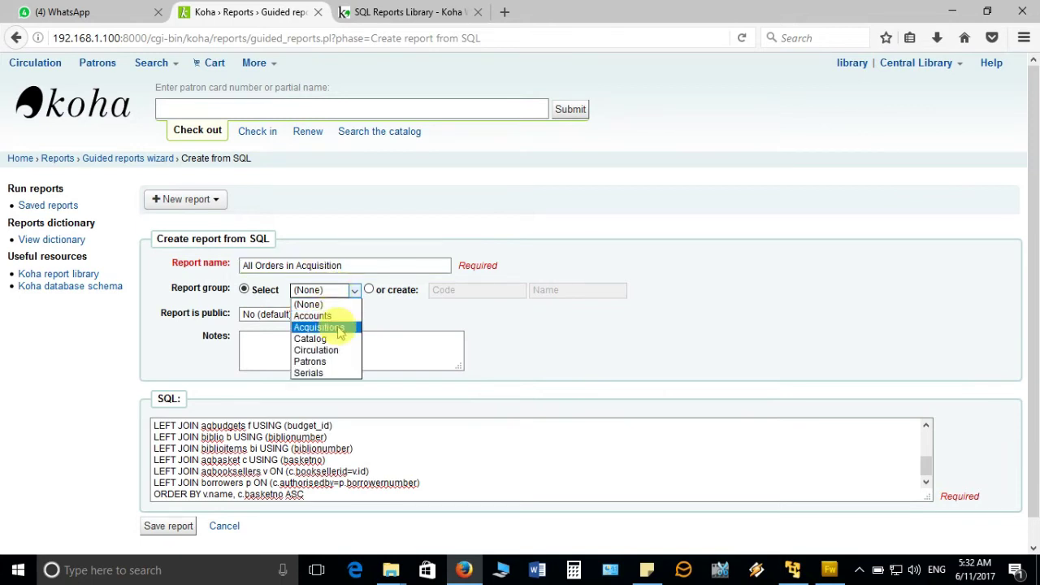
left_click(335, 328)
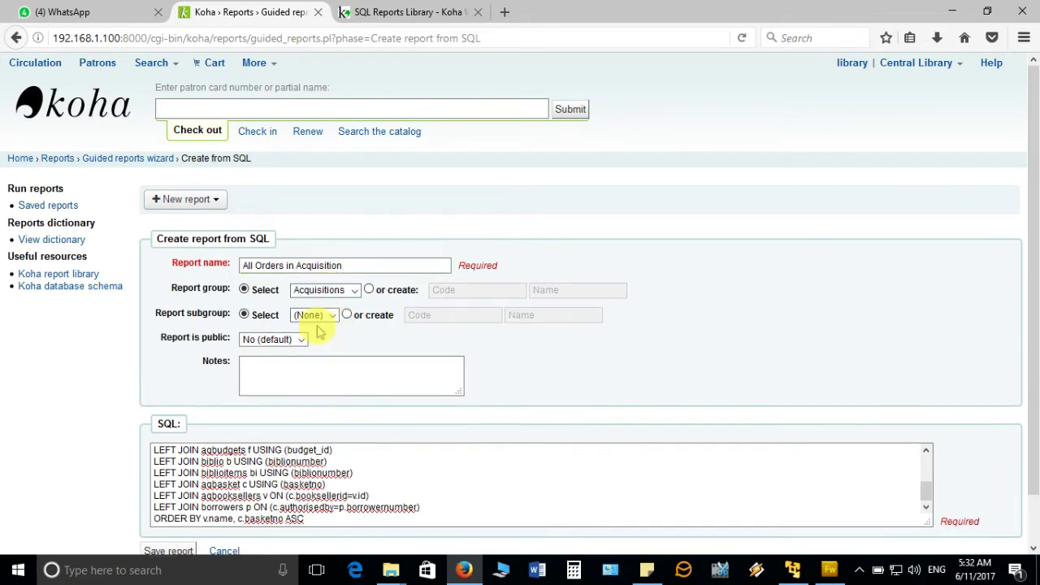
Step: Add the note 'To generate the report of all orders available in Acquisitio…'
left_click(319, 372)
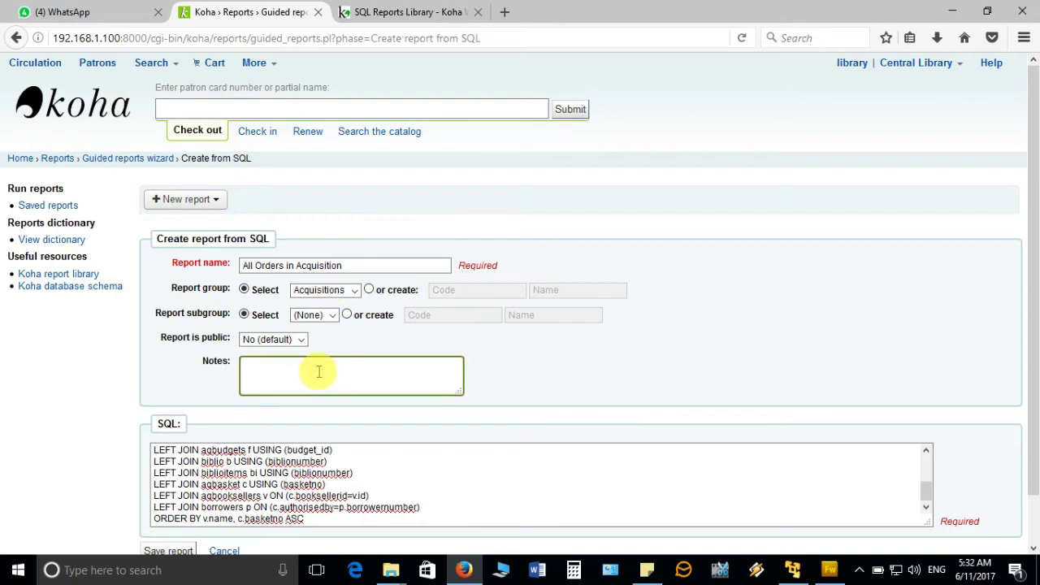
type("To generate the rep")
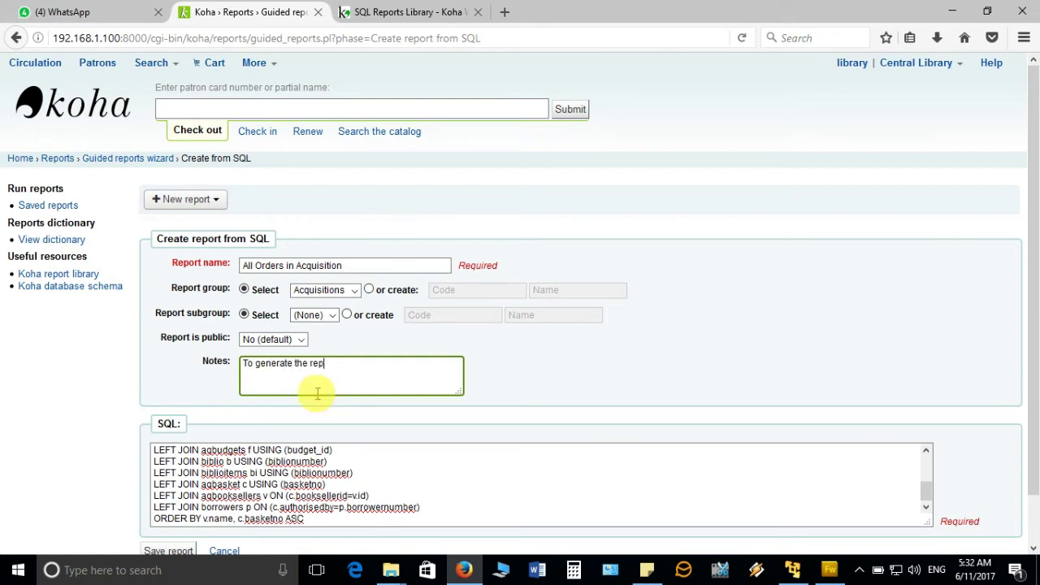
type("ort of all orders available in Acquisition")
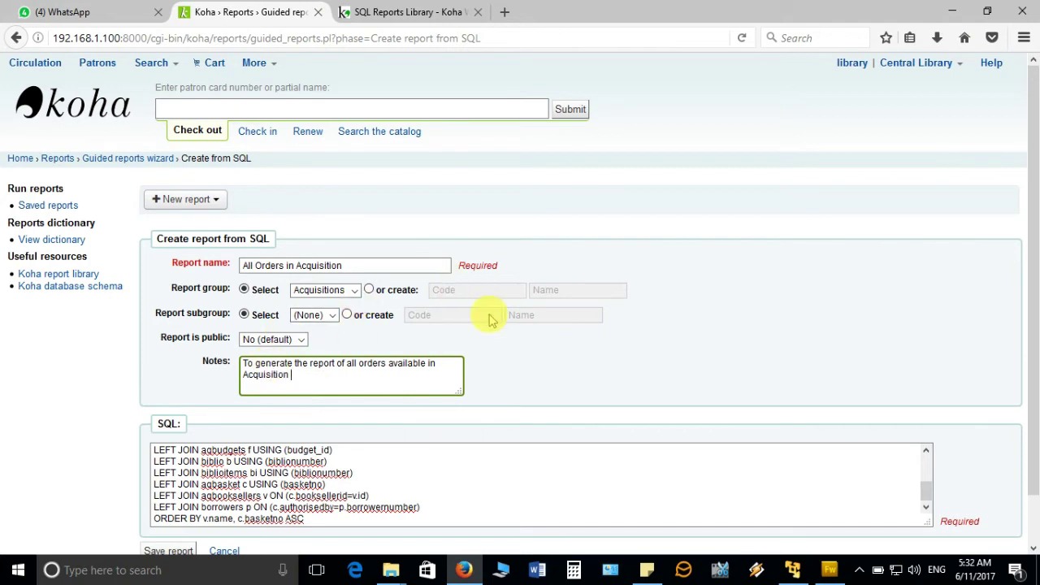
scroll(634, 299, "down", 1)
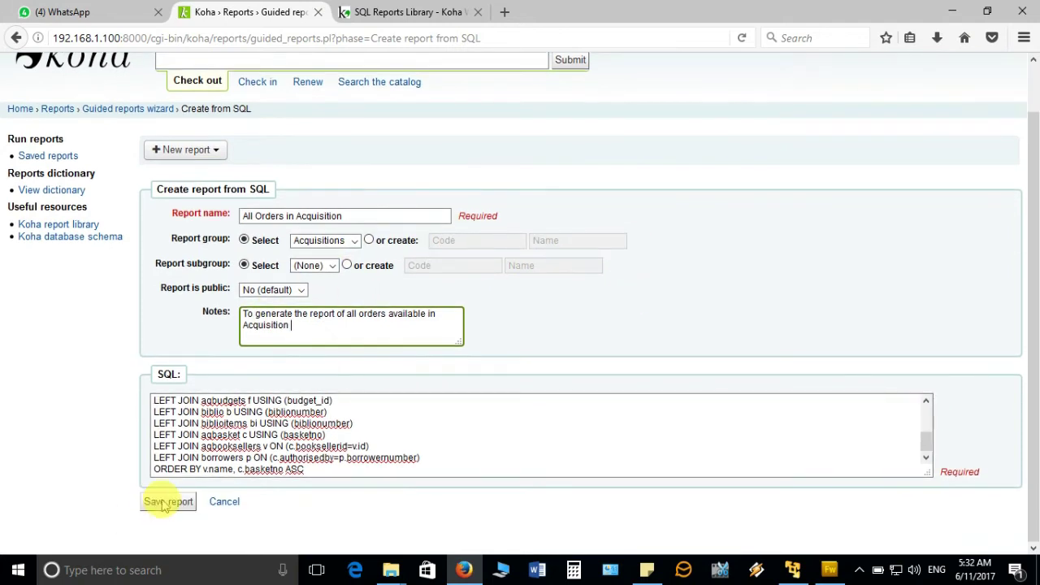
Step: Save the All Orders in Acquisition report and return to its confirmation page
left_click(179, 506)
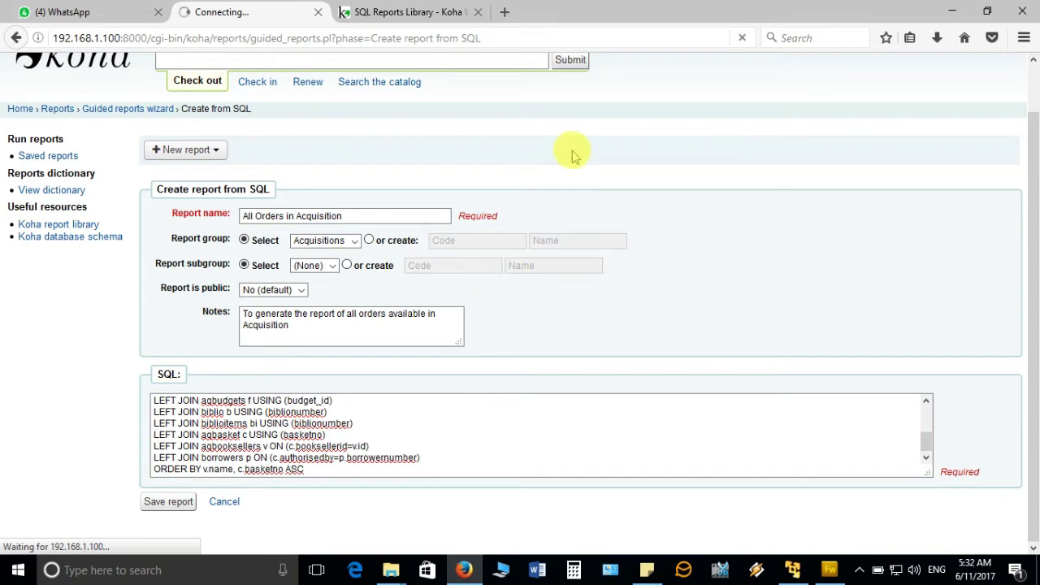
left_click(428, 15)
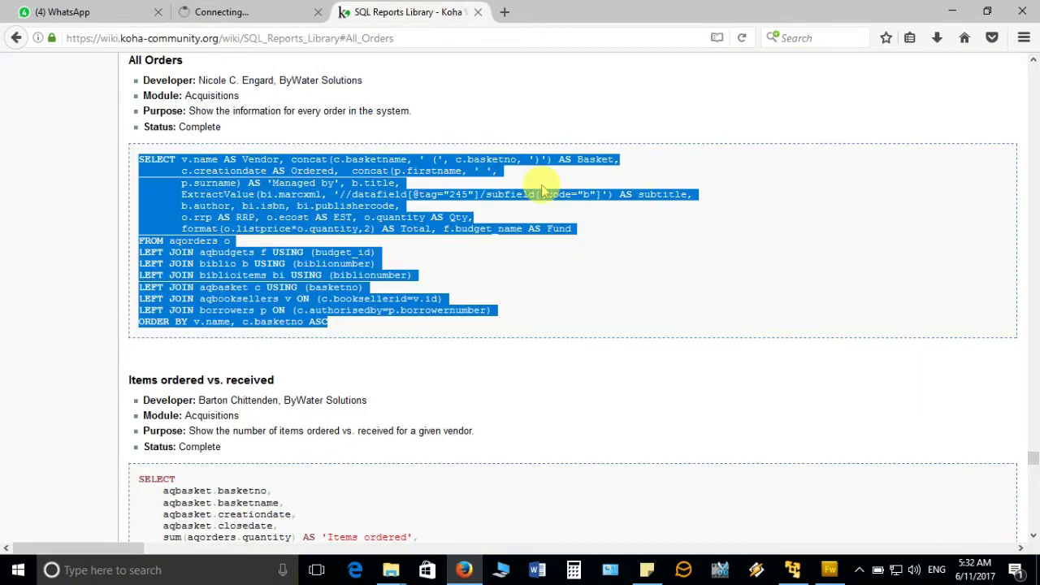
left_click(279, 17)
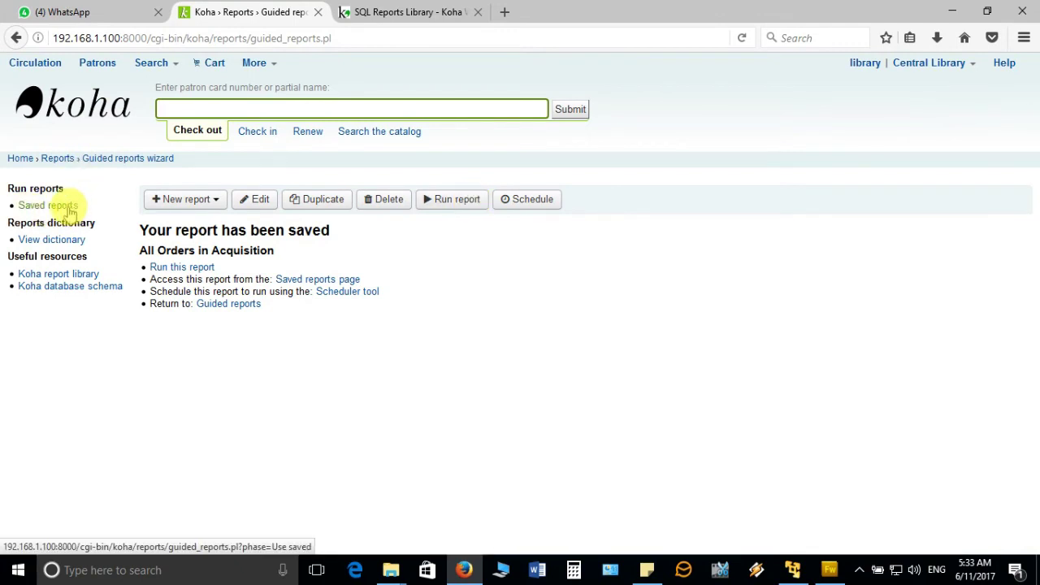
Step: Return to the Reports home page and open the Saved reports list
left_click(65, 160)
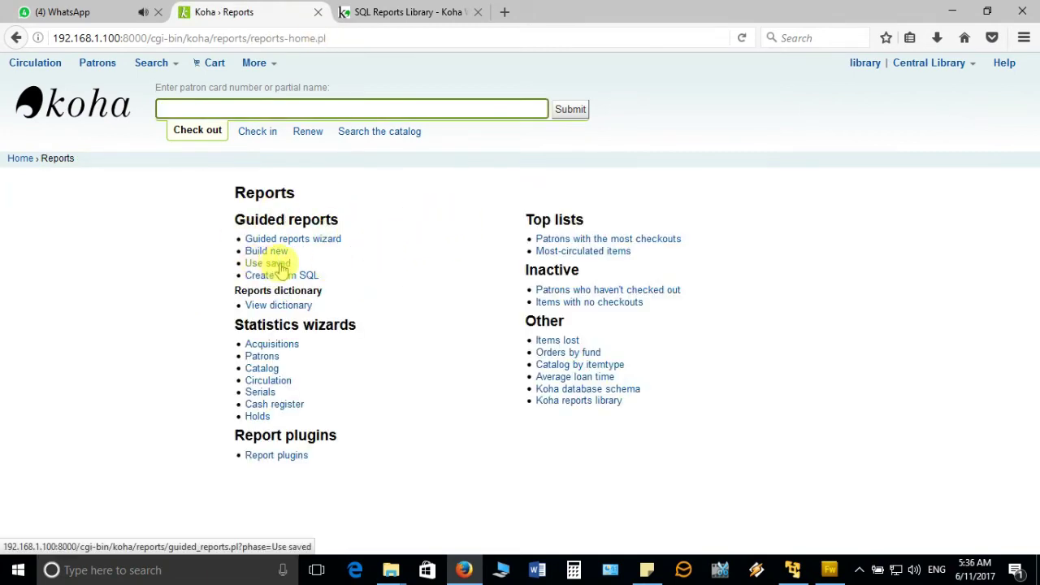
left_click(279, 265)
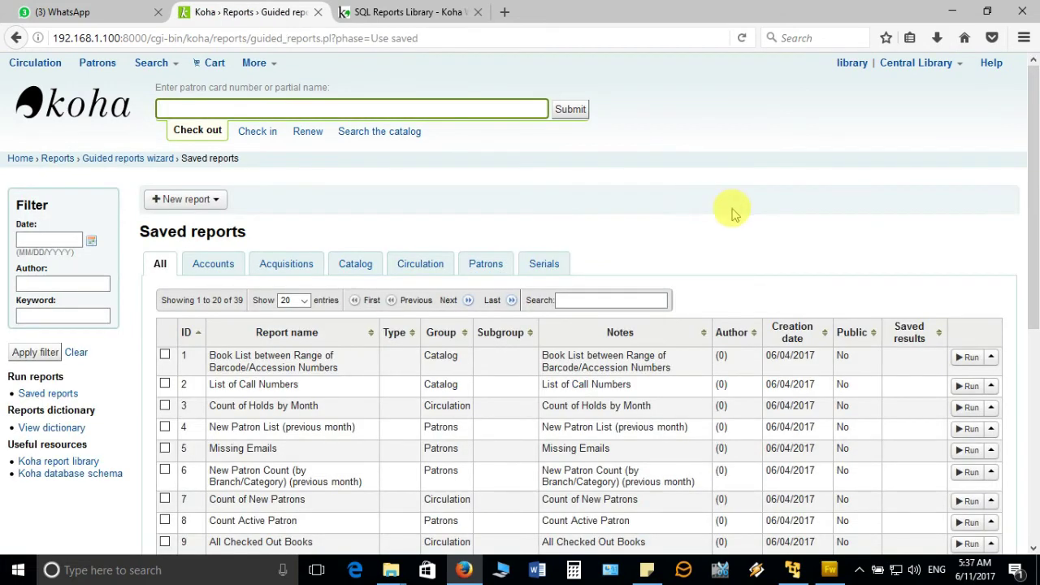
scroll(731, 213, "down", 2)
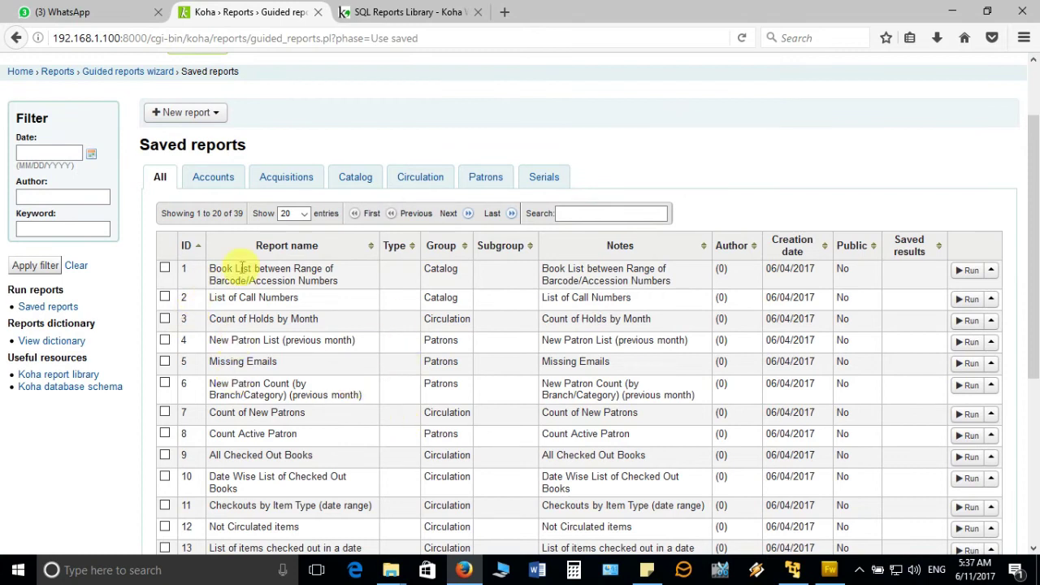
left_click(209, 179)
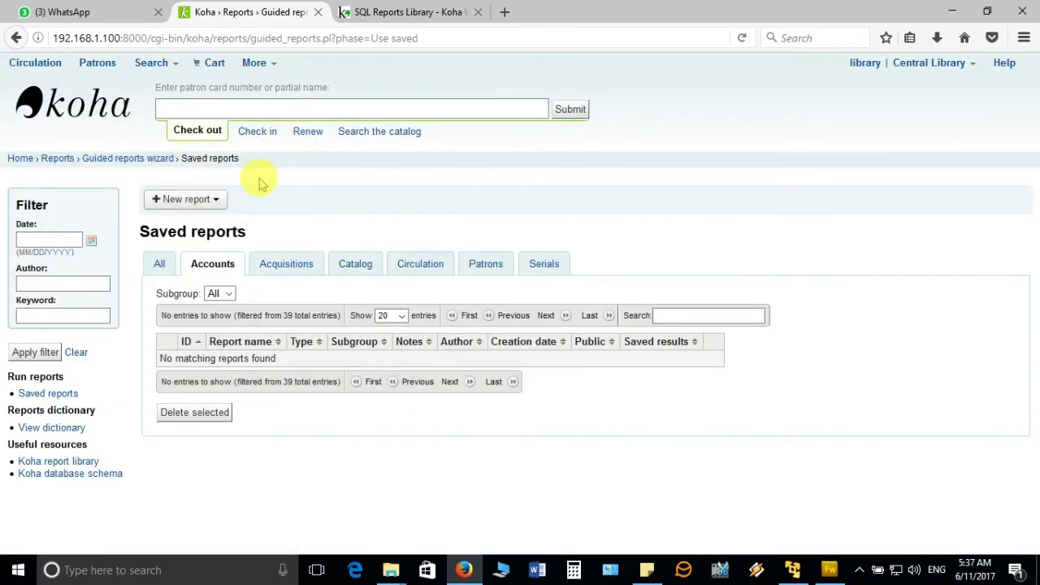
left_click(283, 268)
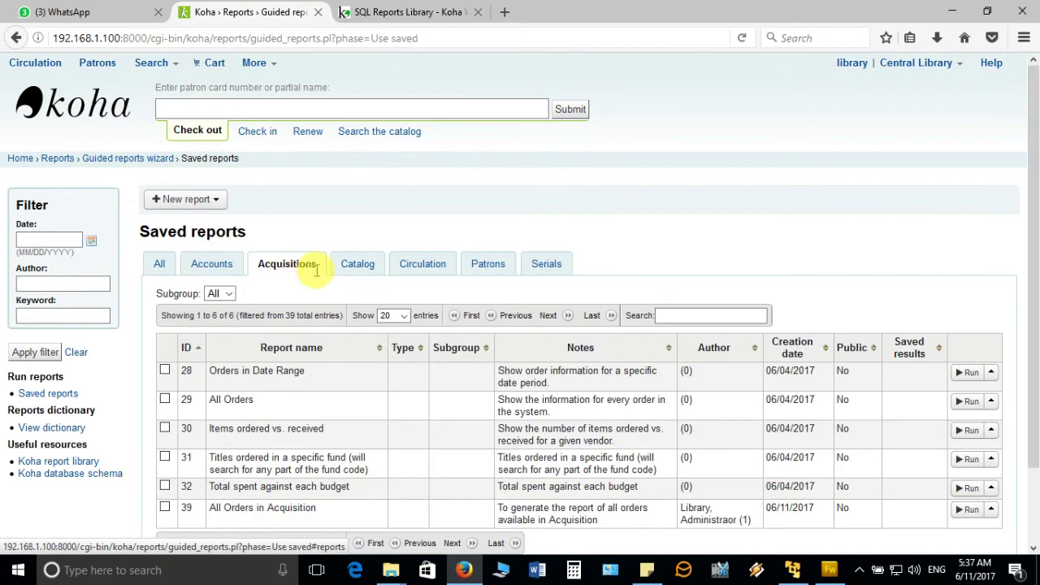
left_click(367, 273)
left_click(428, 270)
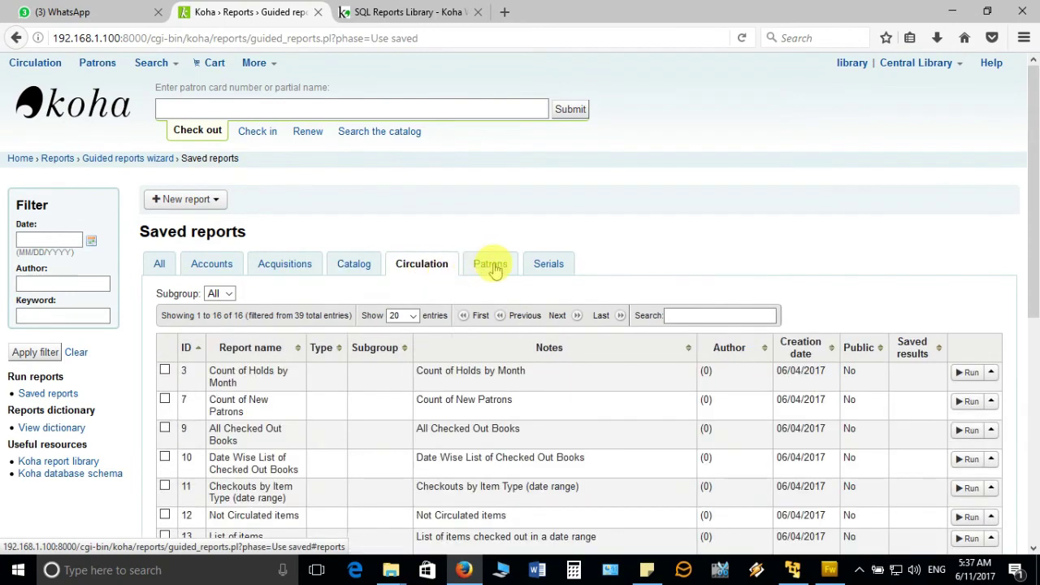
left_click(489, 264)
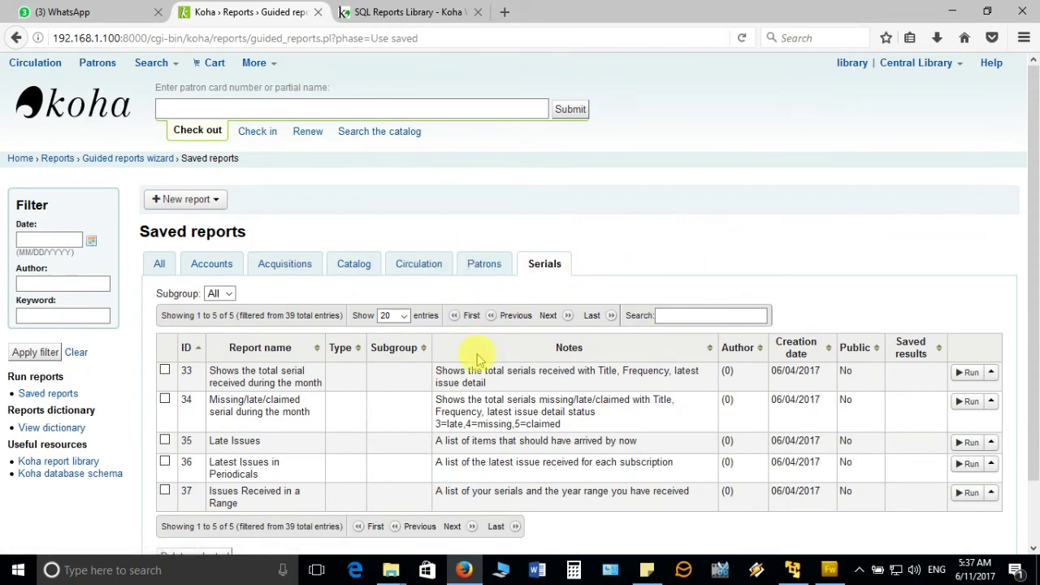
left_click(160, 263)
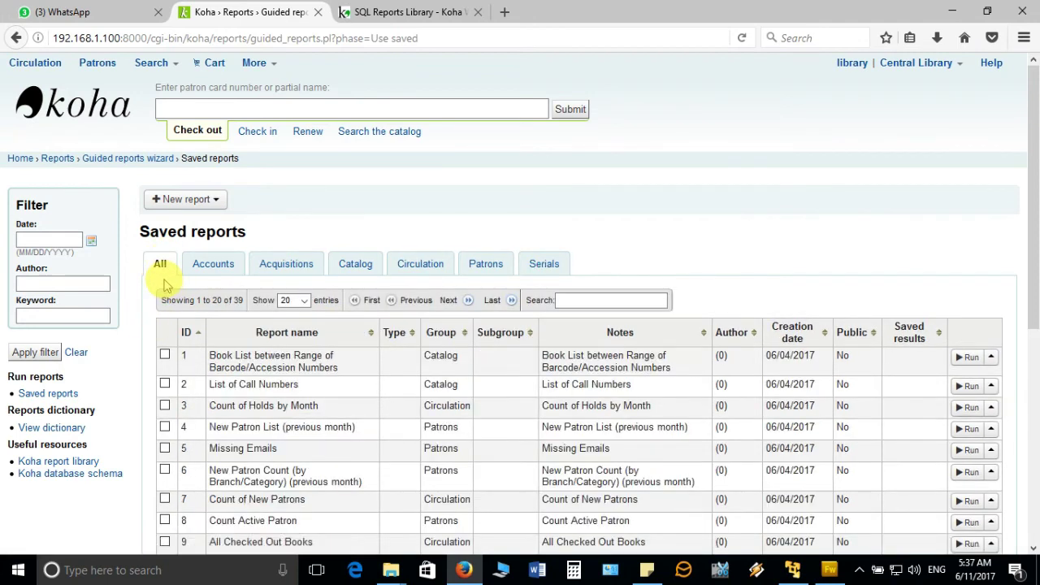
scroll(173, 417, "down", 5)
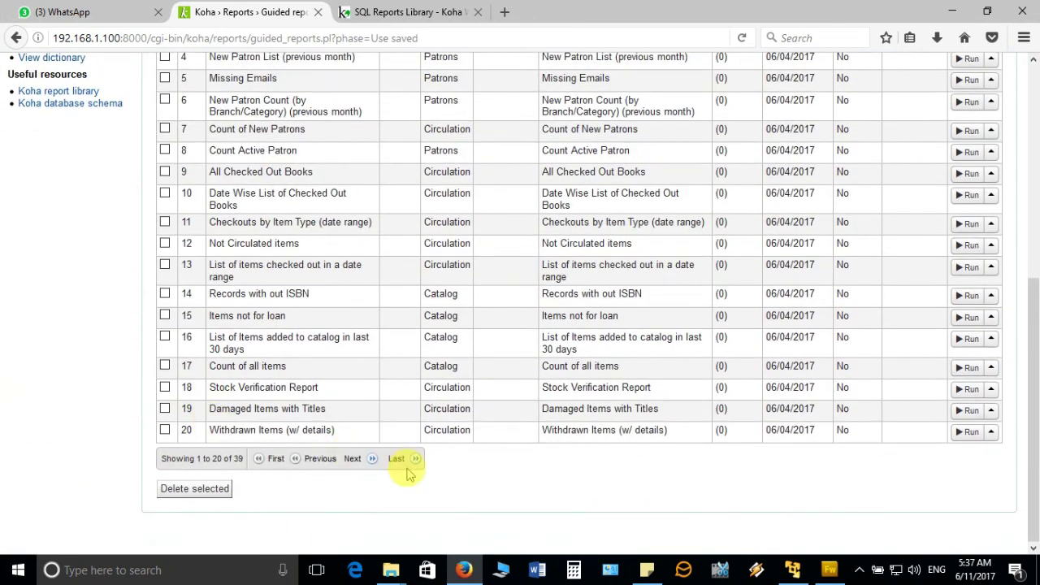
left_click(414, 460)
scroll(244, 414, "down", 3)
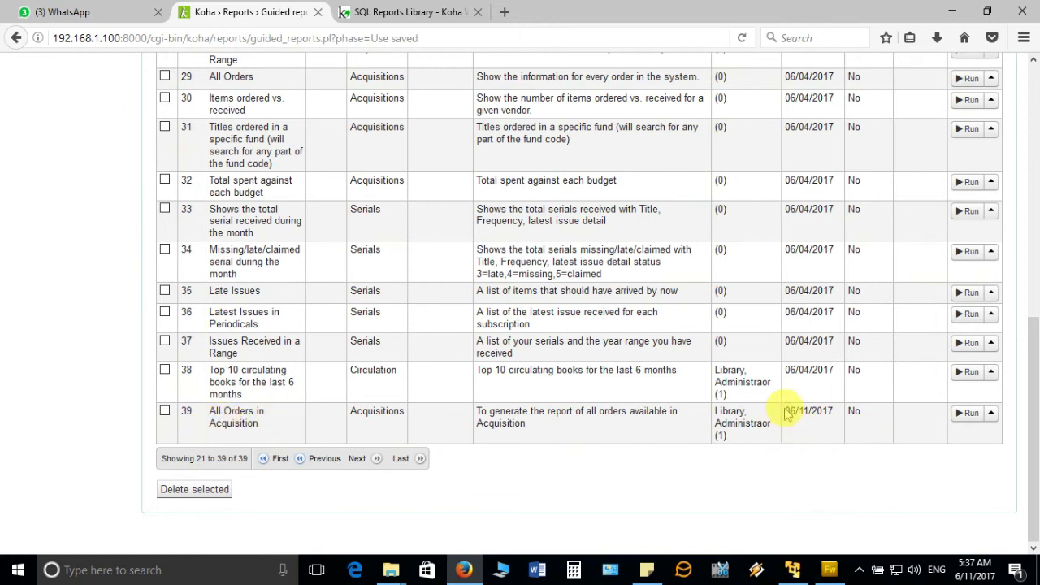
left_click_drag(786, 414, 831, 413)
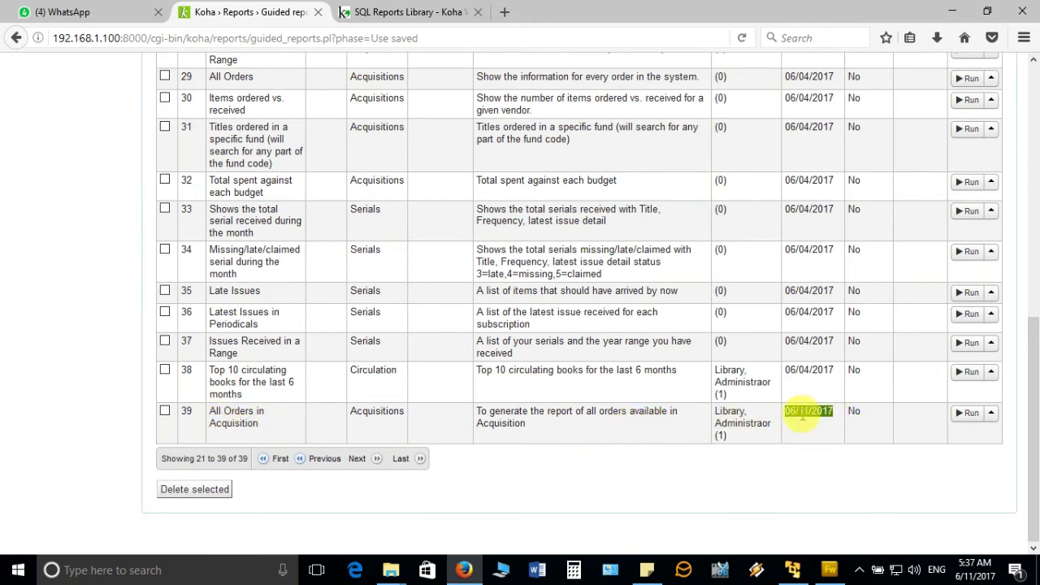
left_click(529, 476)
scroll(528, 475, "up", 10)
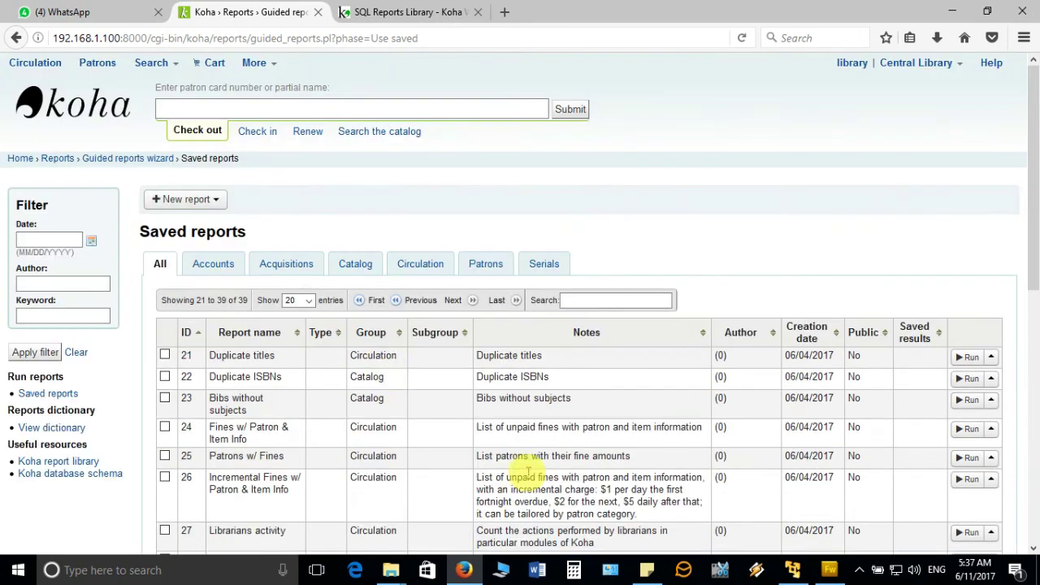
left_click(297, 264)
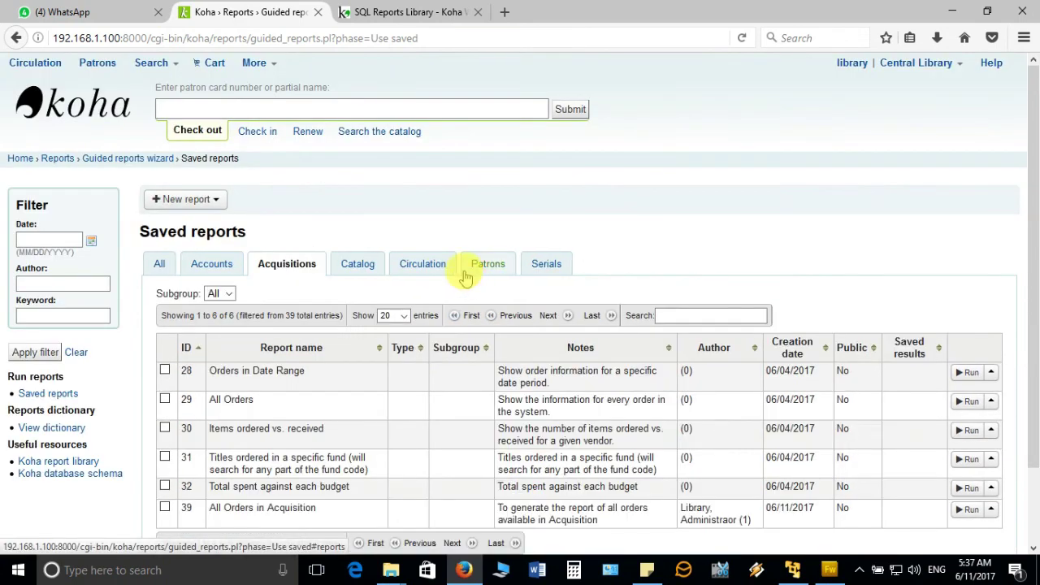
scroll(461, 271, "down", 2)
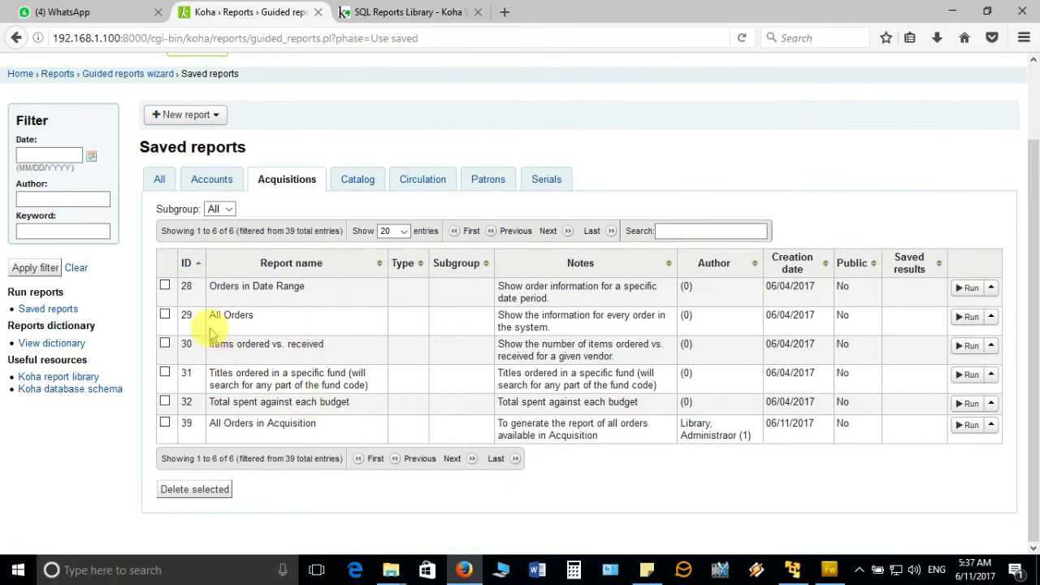
Step: Run saved report 39, All Orders in Acquisition, to list its two order rows
left_click(165, 423)
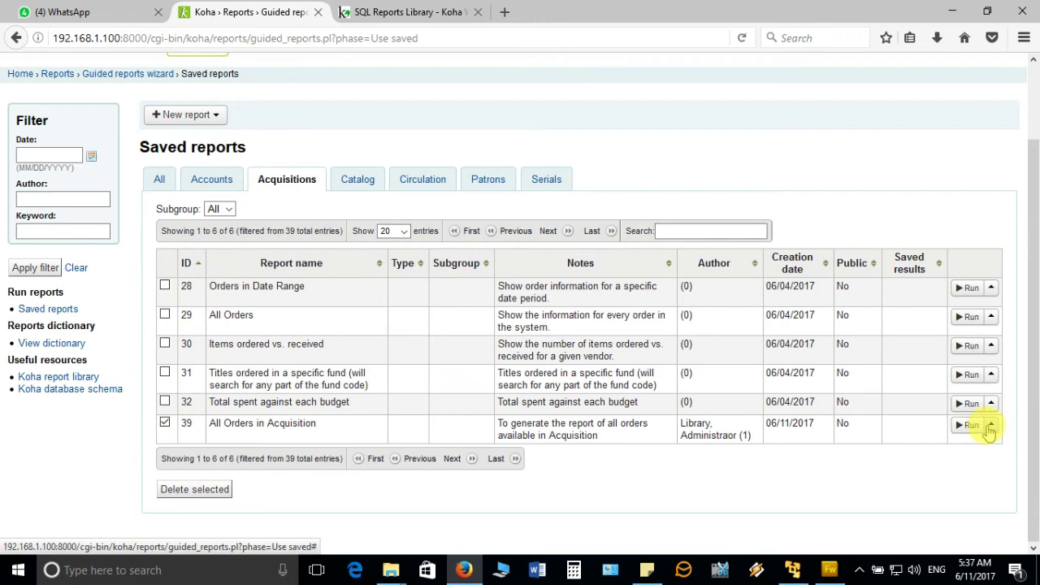
left_click(969, 428)
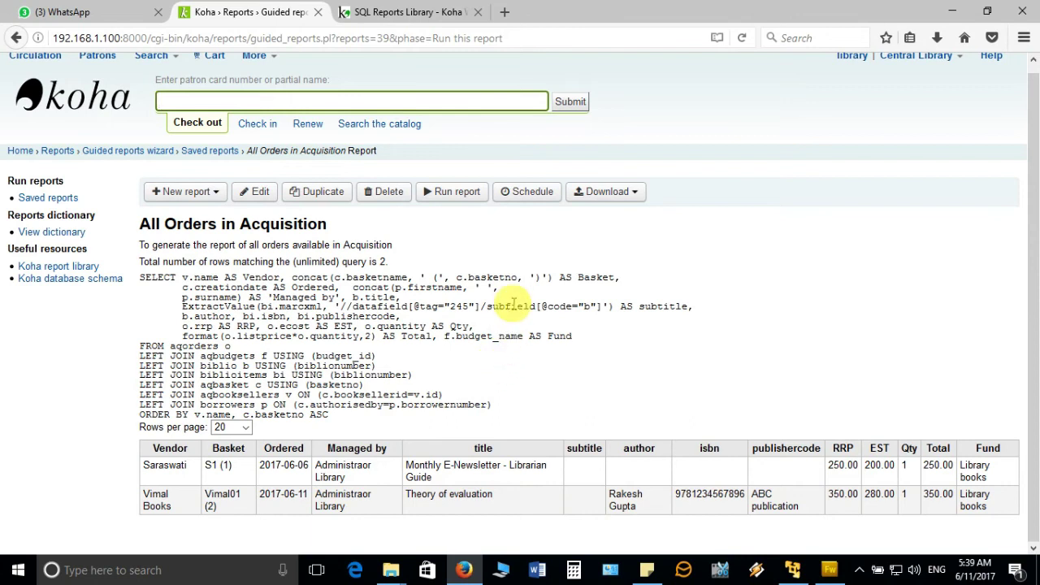
Step: Download the results as an Open Document Spreadsheet and save the .ods file
left_click(637, 195)
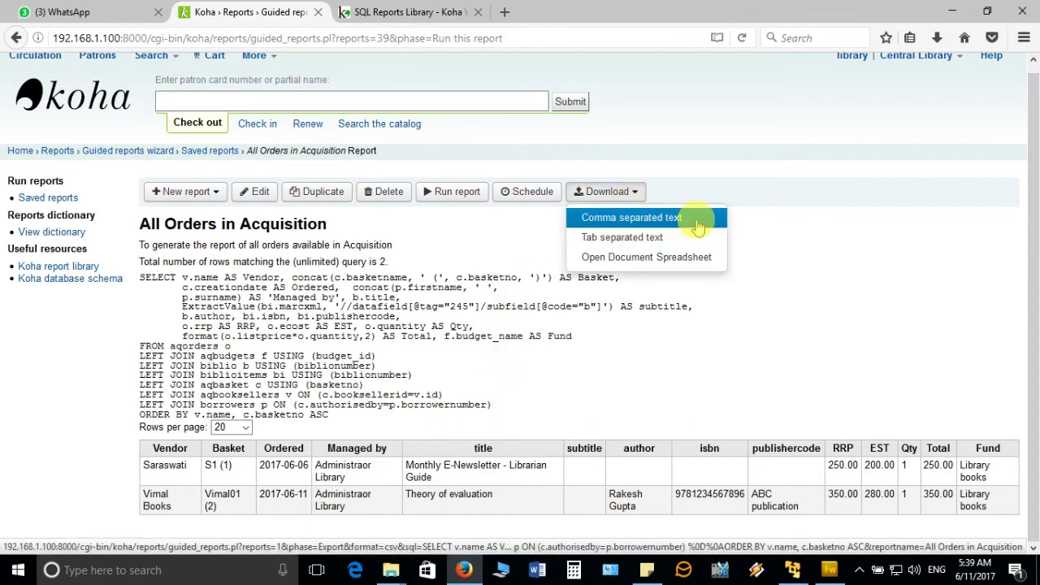
left_click(664, 258)
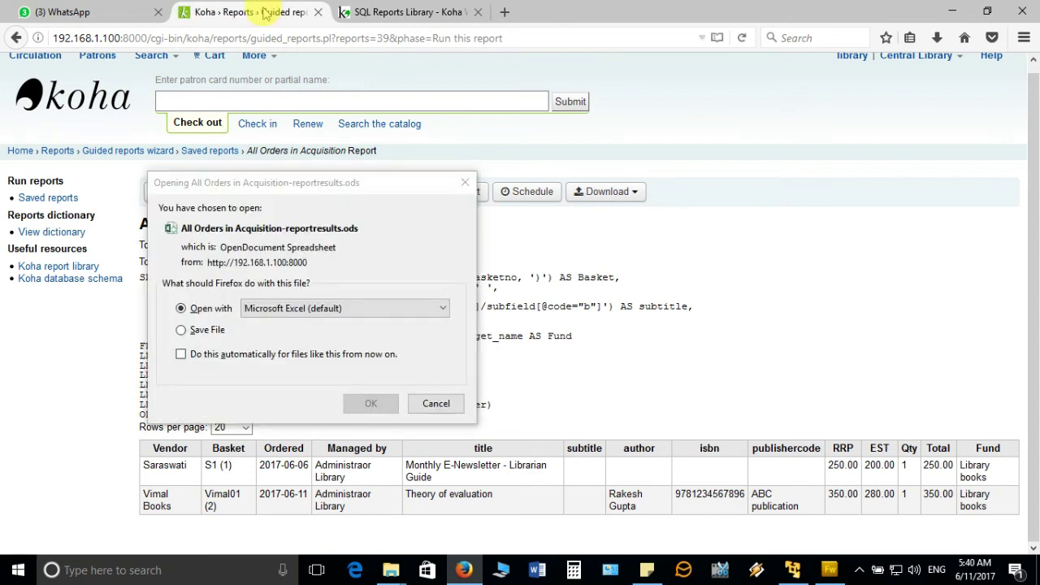
left_click(207, 330)
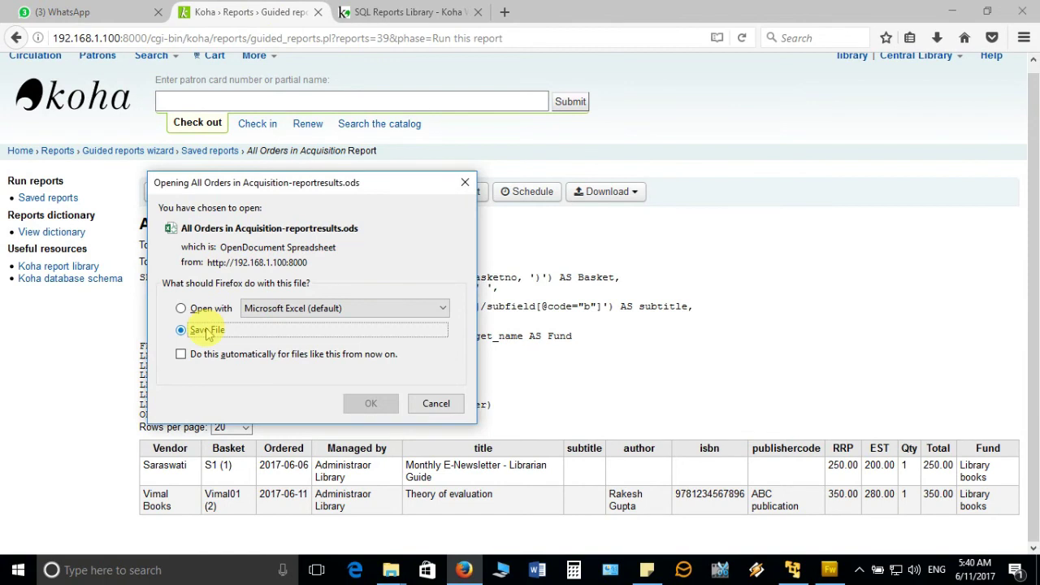
left_click(371, 405)
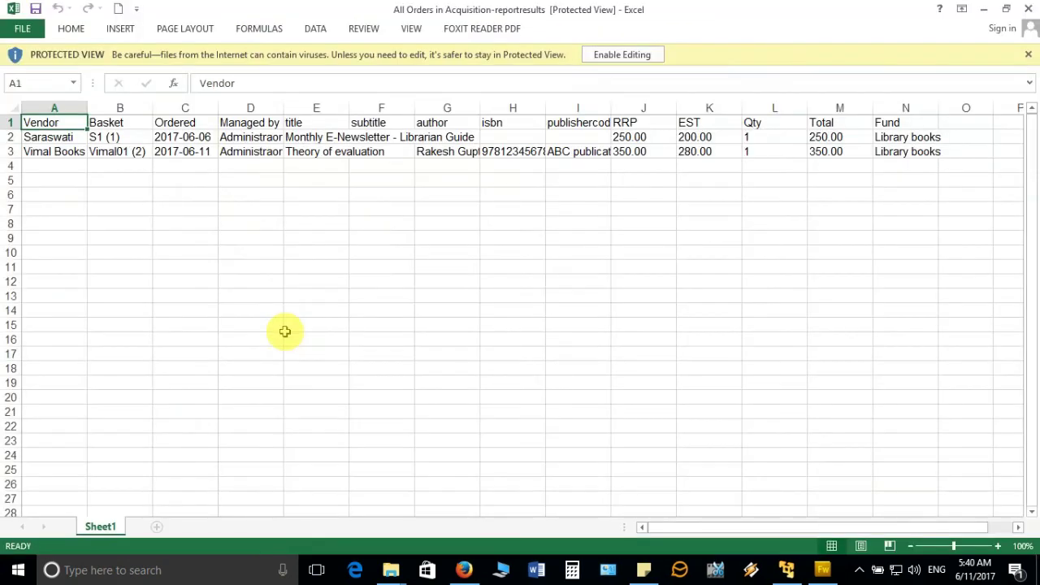
Step: Enable editing in Excel, close the Calculation Settings bar, and switch back to Firefox
left_click(623, 55)
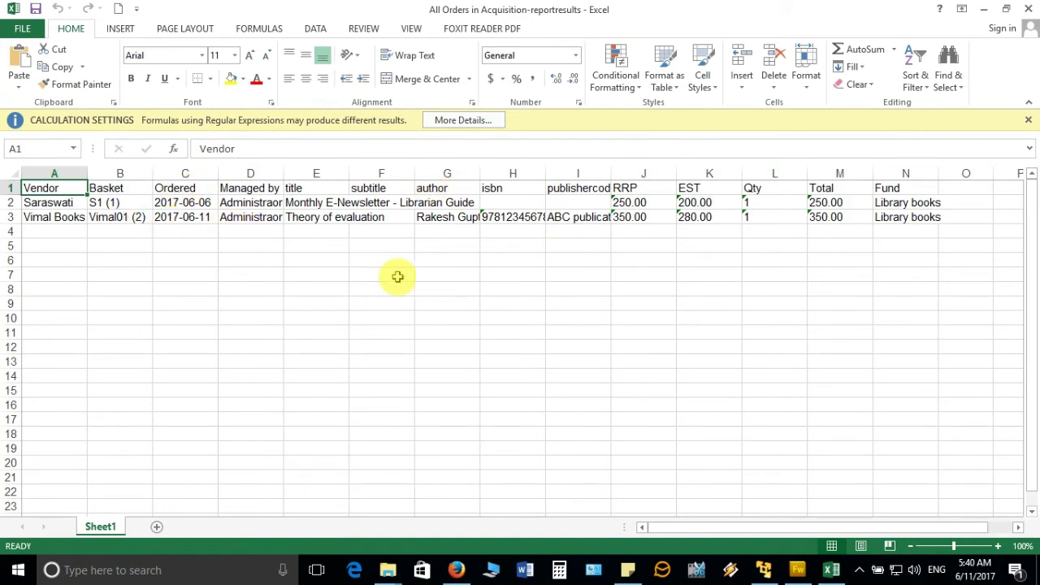
left_click(1028, 119)
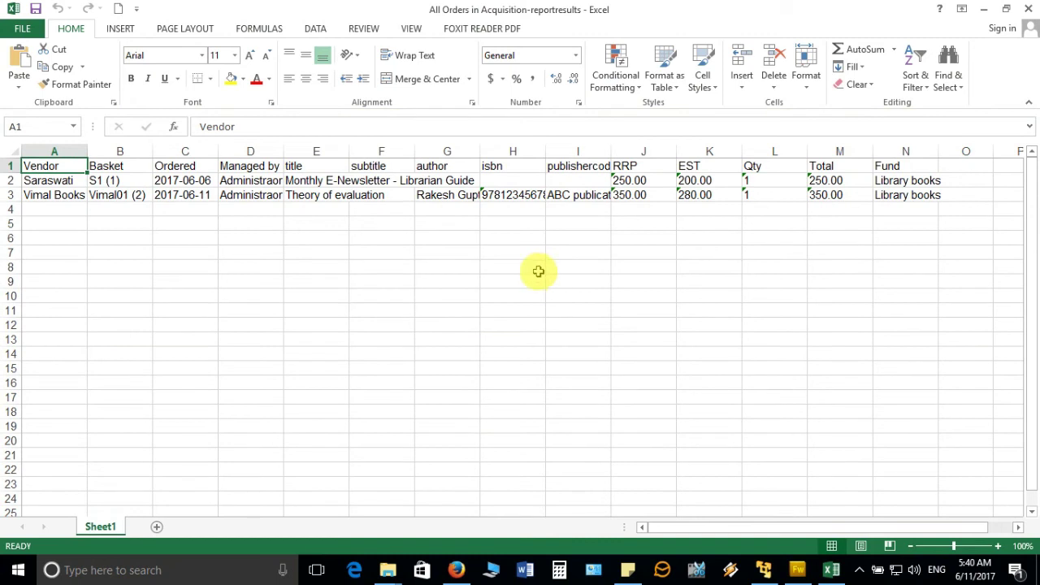
left_click(456, 570)
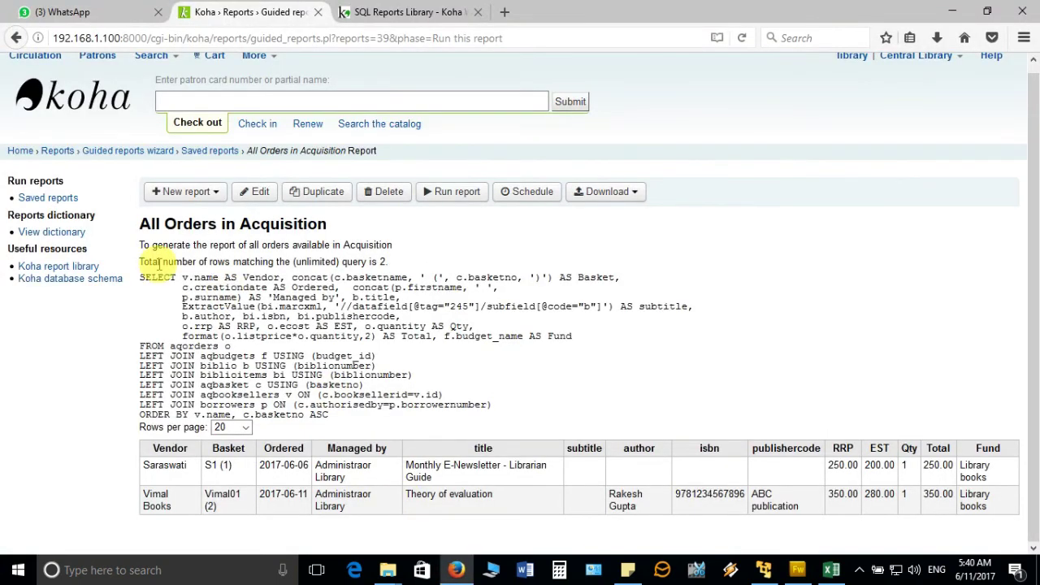
left_click(207, 154)
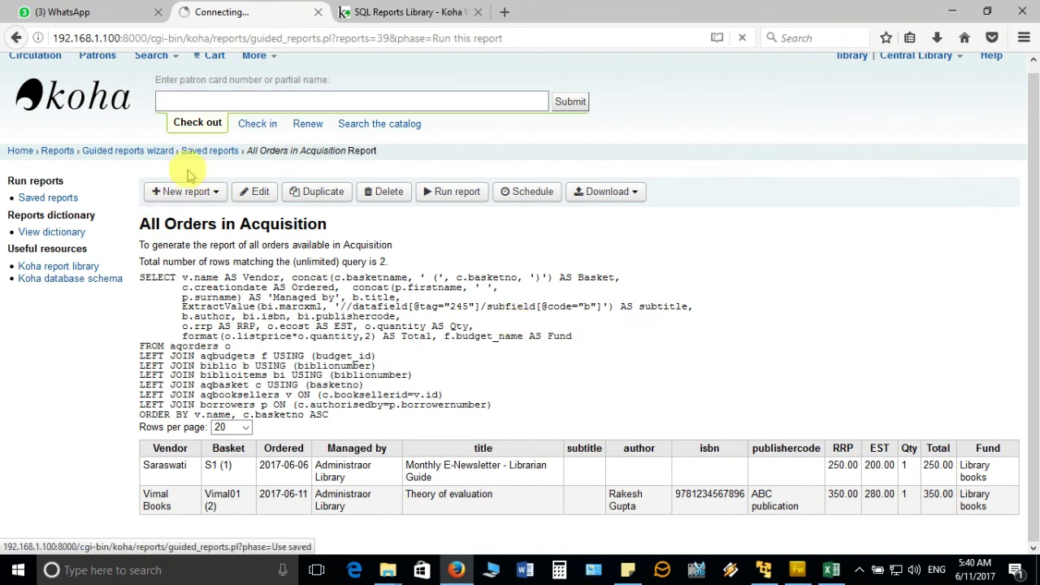
left_click(450, 16)
scroll(411, 198, "down", 15)
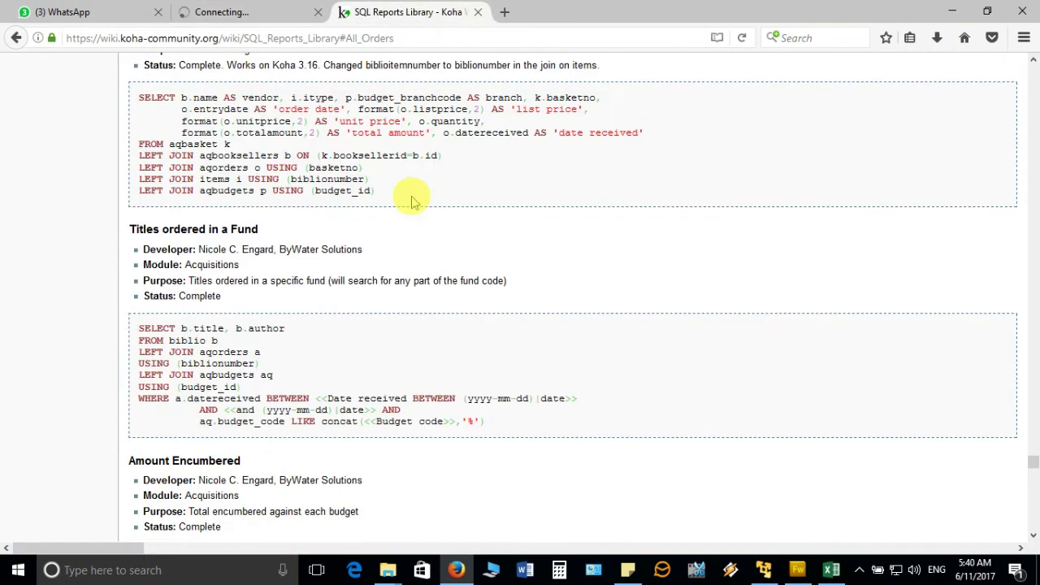
scroll(410, 198, "down", 15)
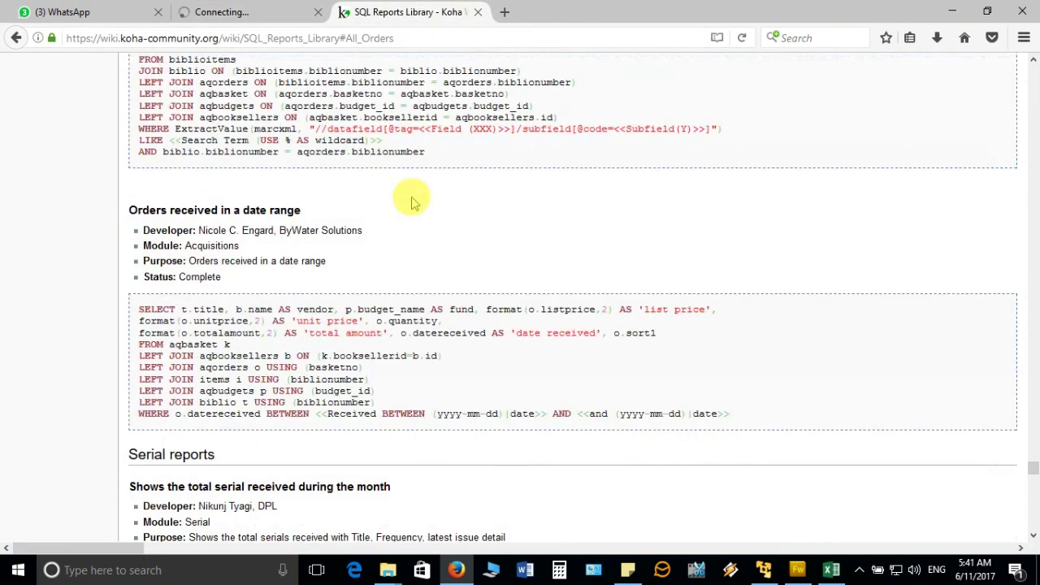
scroll(336, 295, "down", 3)
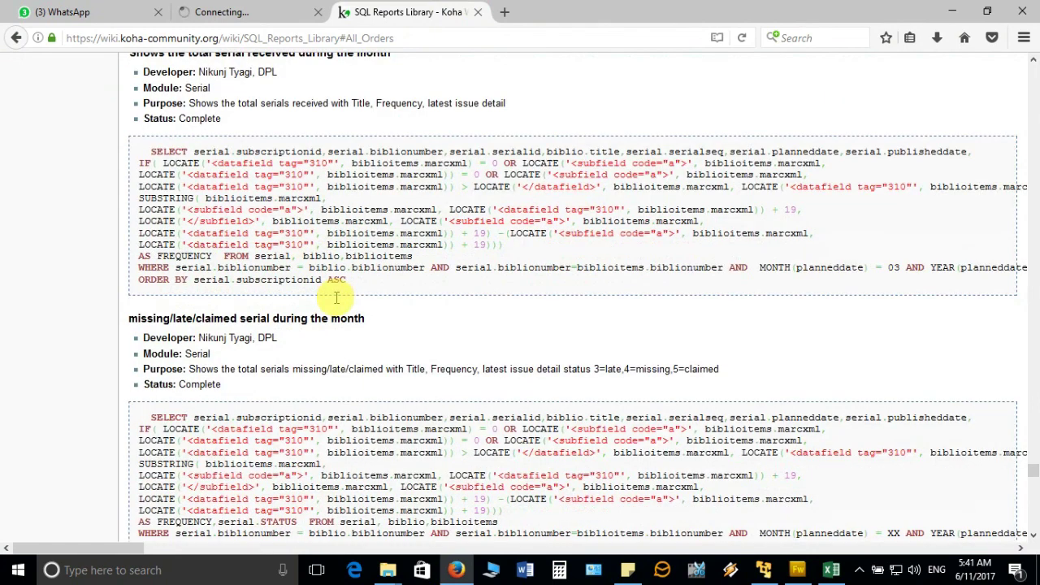
left_click(262, 14)
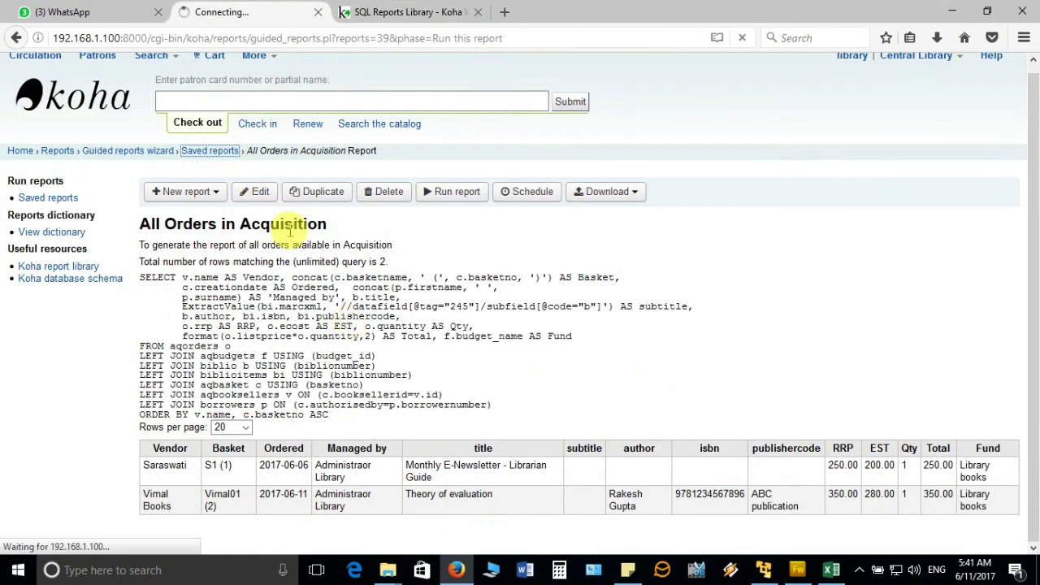